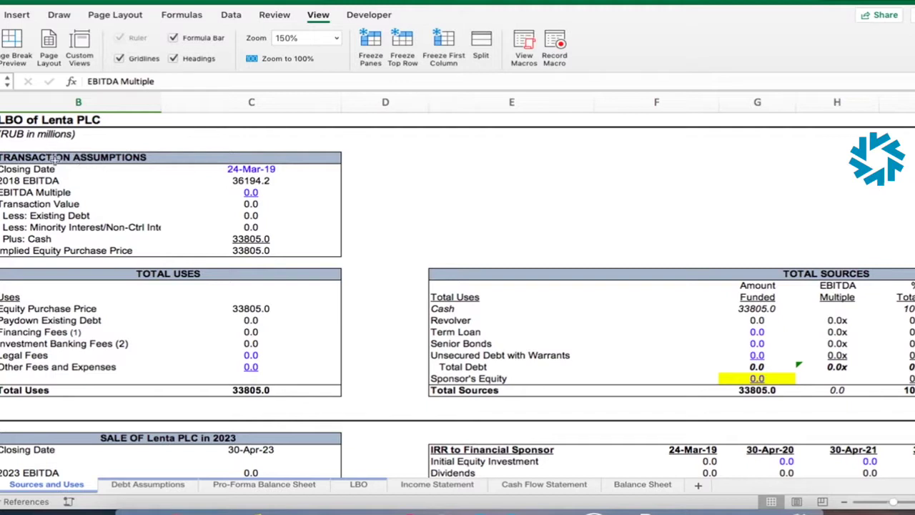
- Review the Transaction Assumptions block, the EBITDA Multiple input and the Total Uses formula
{"action": "left_click", "coordinate": [57, 159]}
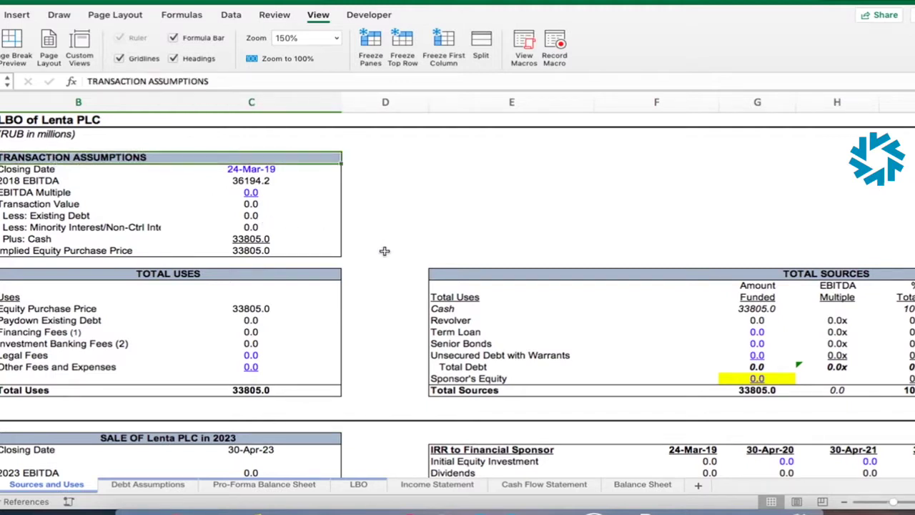
{"action": "left_click_drag", "start_coordinate": [386, 250], "coordinate": [191, 160]}
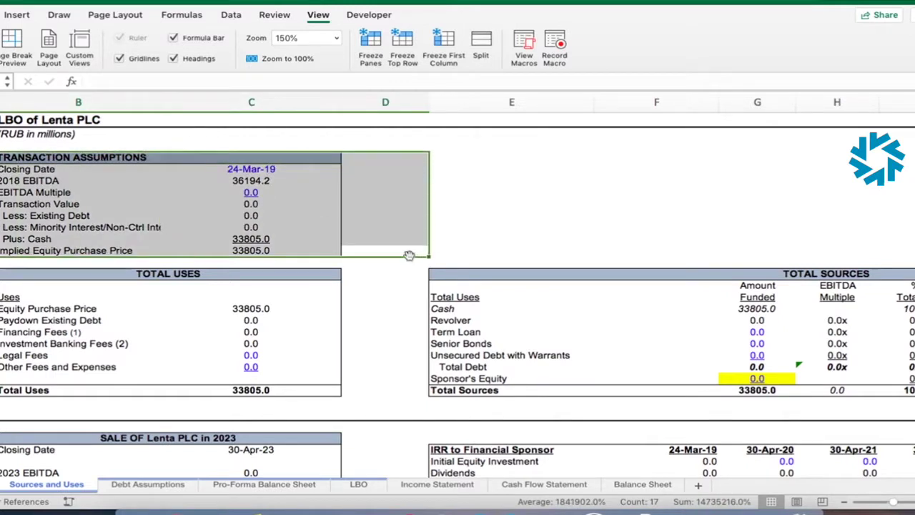
{"action": "left_click", "coordinate": [404, 251]}
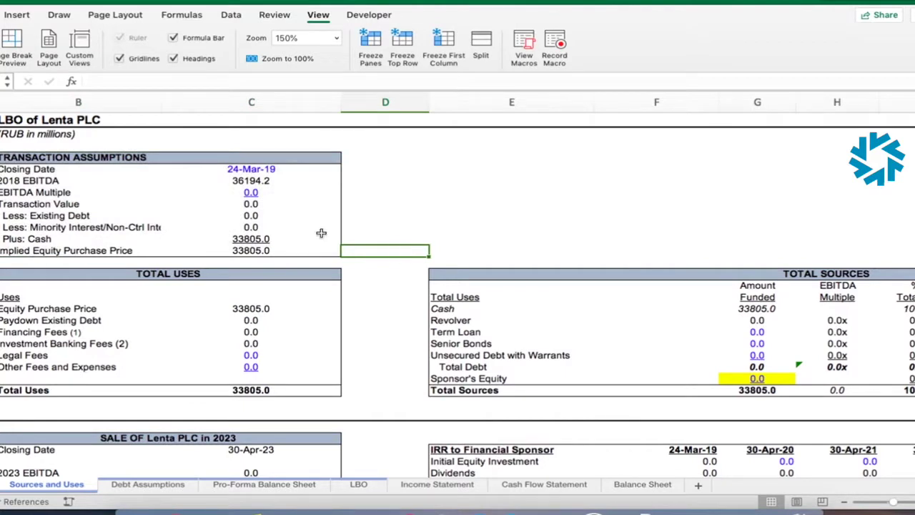
{"action": "left_click", "coordinate": [261, 193]}
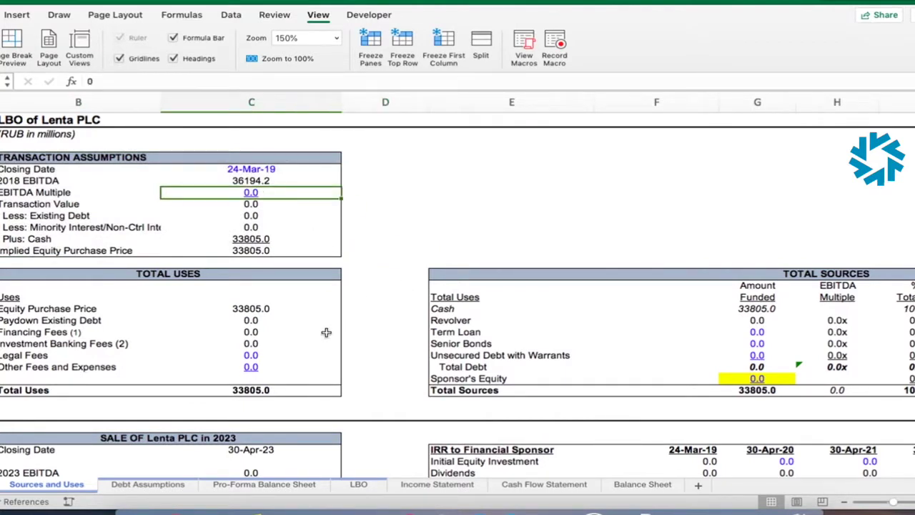
{"action": "left_click", "coordinate": [291, 391]}
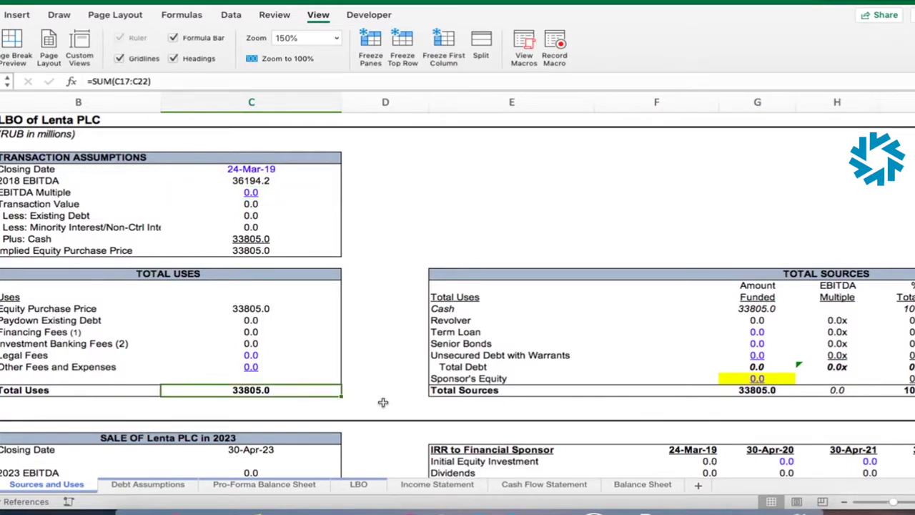
- Compare the Total Uses and Total Sources formulas across the sheet
{"action": "scroll", "coordinate": [383, 402], "scroll_direction": "right", "scroll_amount": 5}
{"action": "scroll", "coordinate": [383, 402], "scroll_direction": "right", "scroll_amount": 5}
{"action": "scroll", "coordinate": [384, 402], "scroll_direction": "right", "scroll_amount": 3}
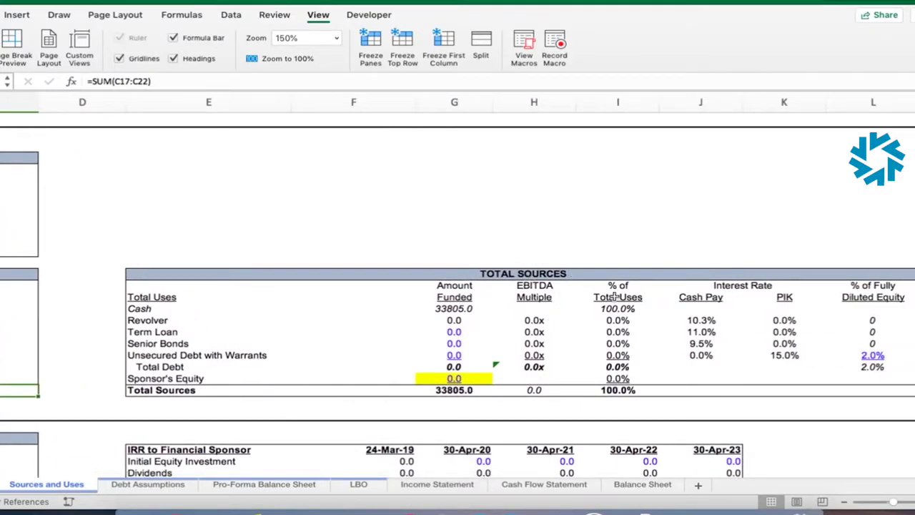
{"action": "scroll", "coordinate": [615, 296], "scroll_direction": "left", "scroll_amount": 1}
{"action": "scroll", "coordinate": [614, 297], "scroll_direction": "left", "scroll_amount": 2}
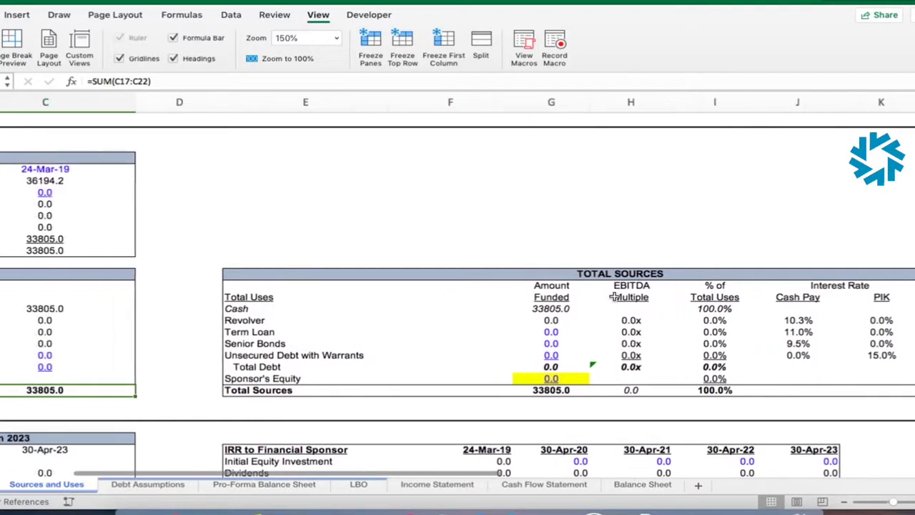
{"action": "scroll", "coordinate": [614, 297], "scroll_direction": "left", "scroll_amount": 2}
{"action": "scroll", "coordinate": [614, 297], "scroll_direction": "left", "scroll_amount": 4}
{"action": "left_click", "coordinate": [114, 390]}
{"action": "left_click", "coordinate": [750, 390]}
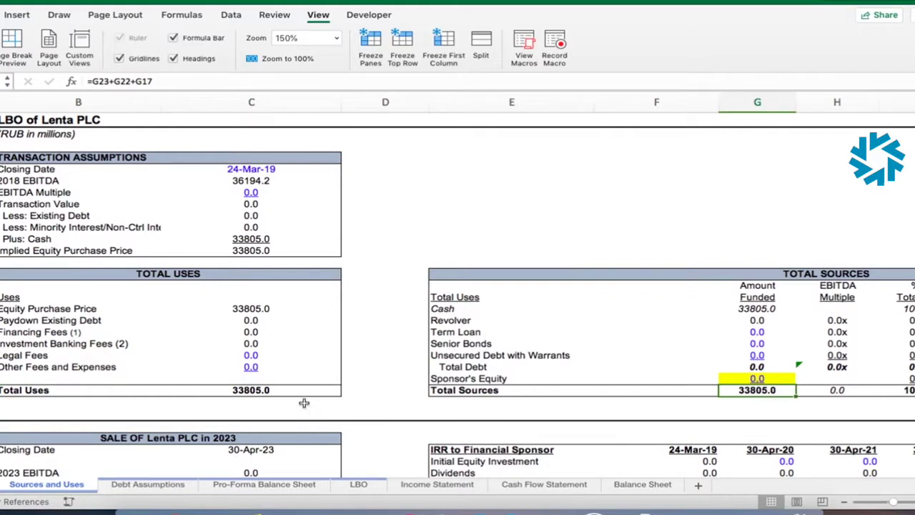
{"action": "left_click", "coordinate": [281, 390]}
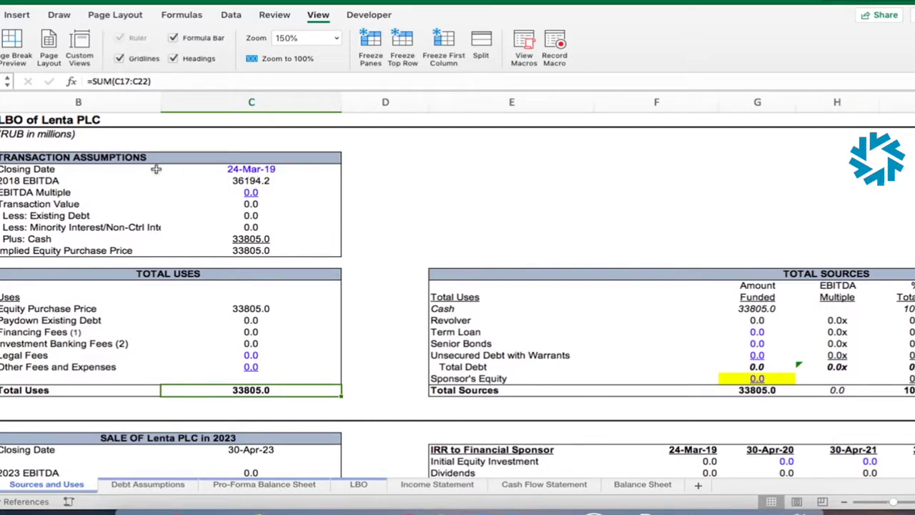
- Enter the label EV/EBITDA beside the Closing Date row with 5.5x in the next column
{"action": "left_click_drag", "start_coordinate": [157, 169], "coordinate": [288, 247]}
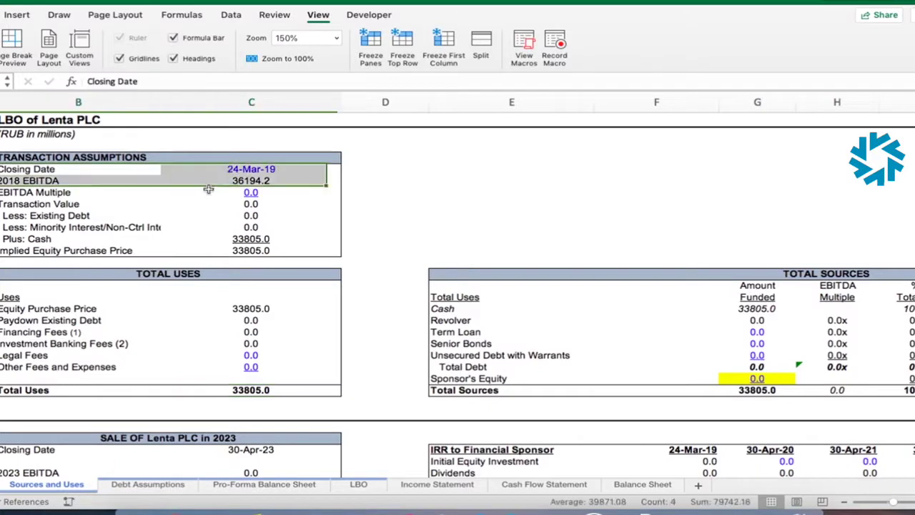
{"action": "left_click", "coordinate": [444, 174]}
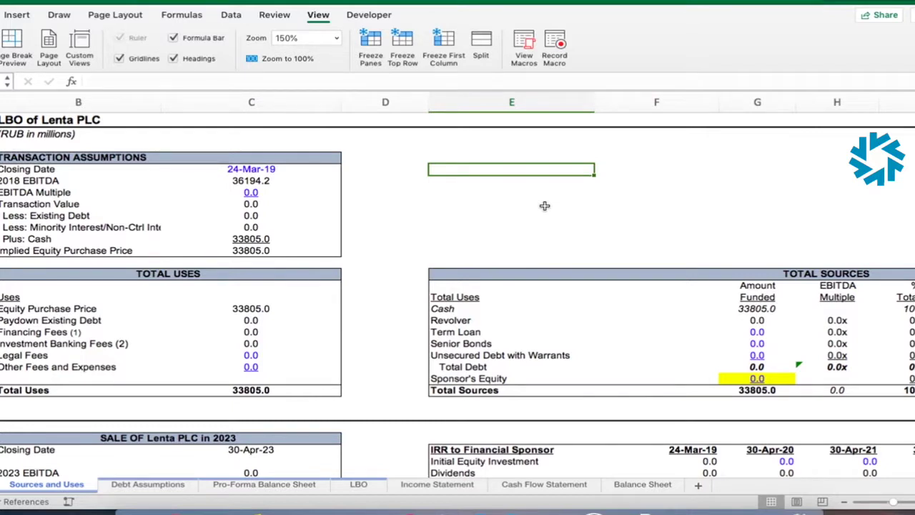
{"action": "type", "text": "EV/EBITDA"}
{"action": "key", "text": "Tab"}
{"action": "type", "text": "5.5"}
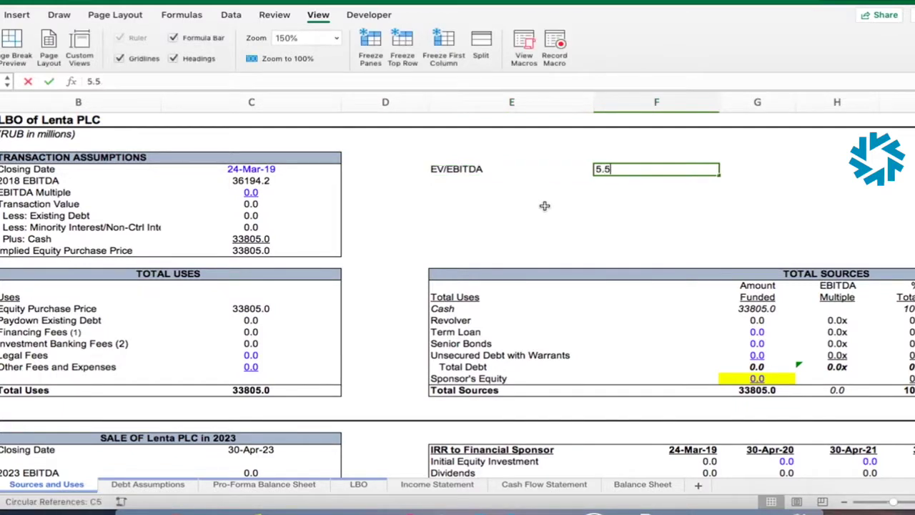
{"action": "type", "text": "x"}
{"action": "key", "text": "Return"}
{"action": "key", "text": "Up"}
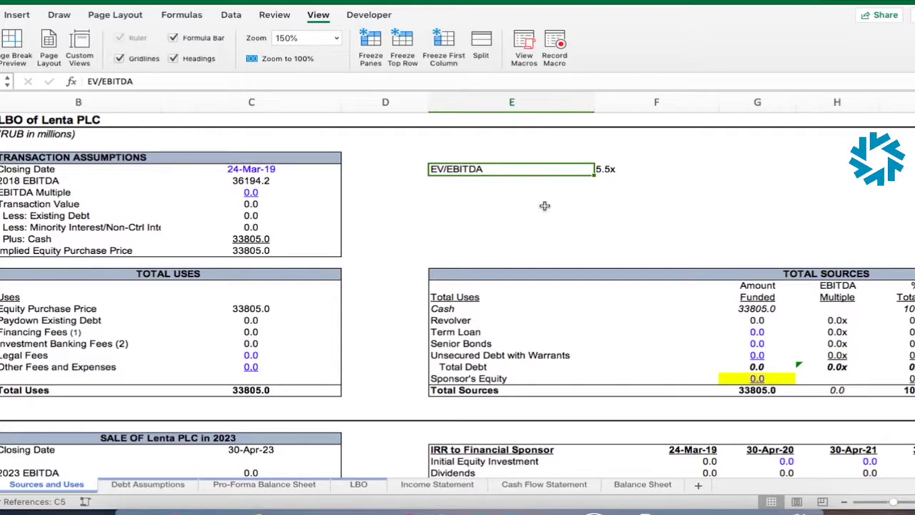
{"action": "key", "text": "Down"}
{"action": "key", "text": "Down"}
{"action": "key", "text": "Left"}
{"action": "key", "text": "Left"}
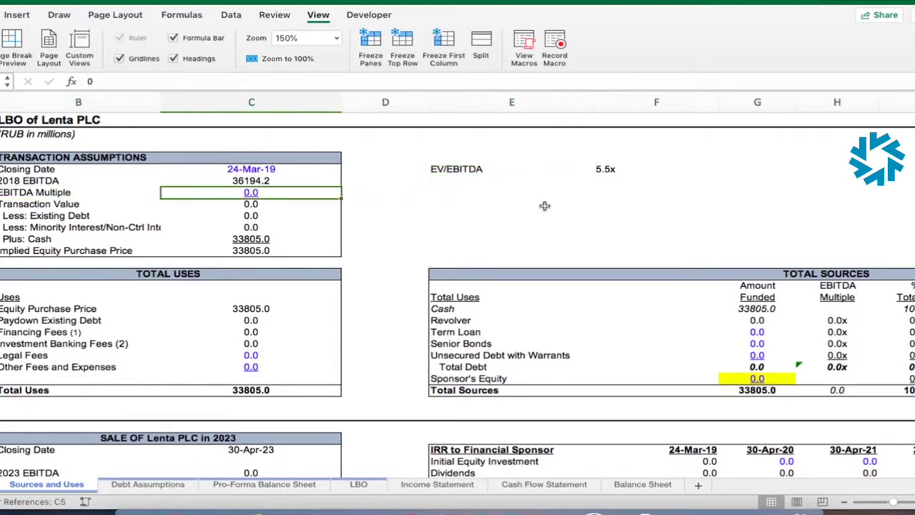
- Enter 6 as the EBITDA Multiple and check the resulting Transaction Value of 217165.0
{"action": "type", "text": "6"}
{"action": "key", "text": "Return"}
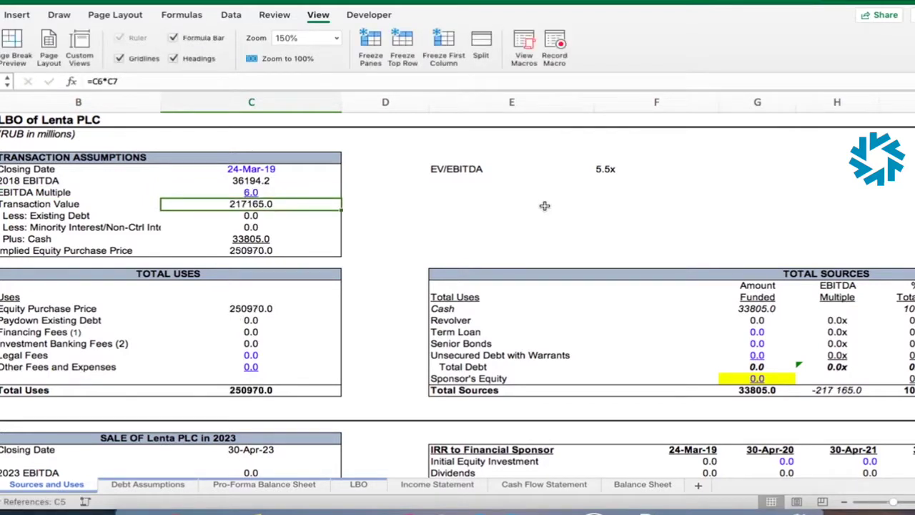
{"action": "key", "text": "Up"}
{"action": "key", "text": "Down"}
{"action": "left_click", "coordinate": [69, 135]}
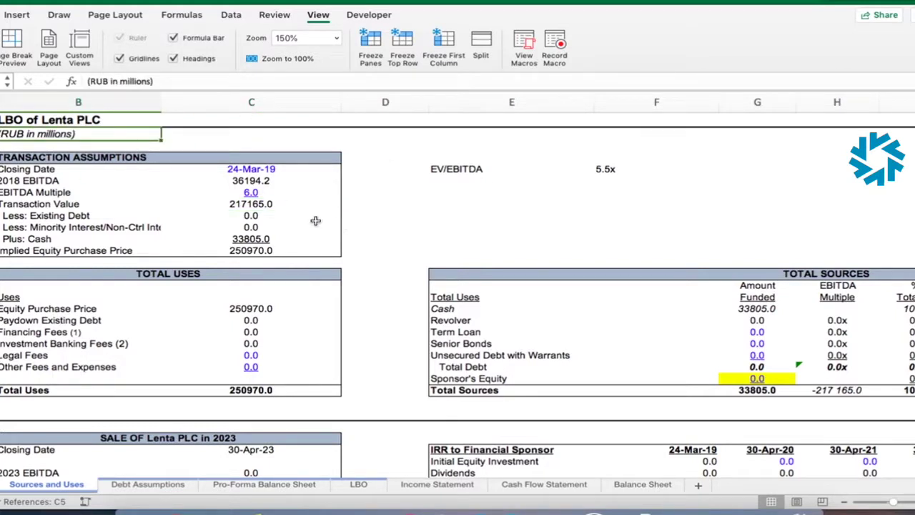
{"action": "left_click", "coordinate": [299, 208]}
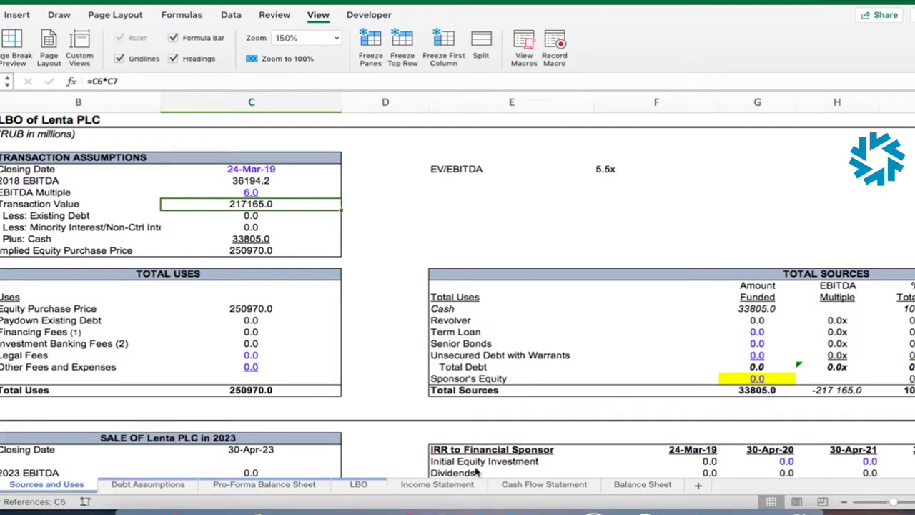
{"action": "left_click", "coordinate": [555, 509]}
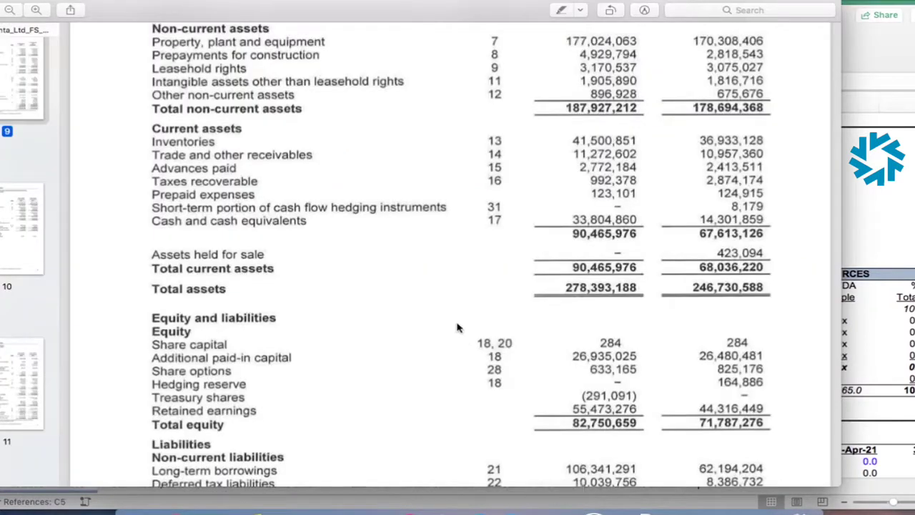
{"action": "scroll", "coordinate": [415, 92], "scroll_direction": "up", "scroll_amount": 4}
{"action": "scroll", "coordinate": [414, 92], "scroll_direction": "up", "scroll_amount": 2}
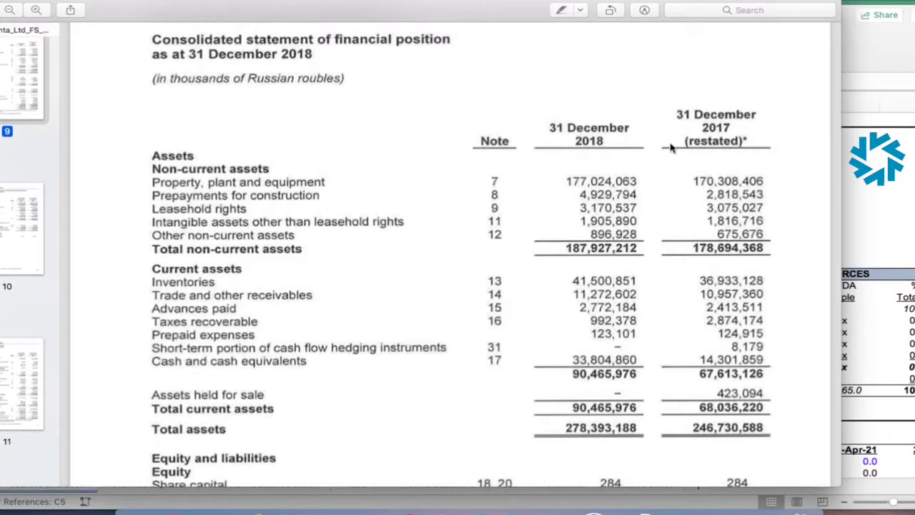
{"action": "left_click", "coordinate": [906, 190]}
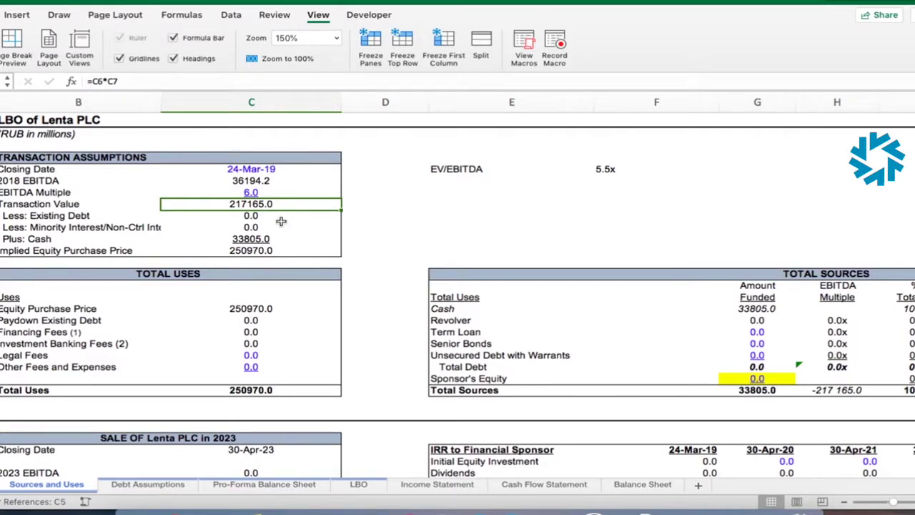
{"action": "left_click", "coordinate": [272, 237]}
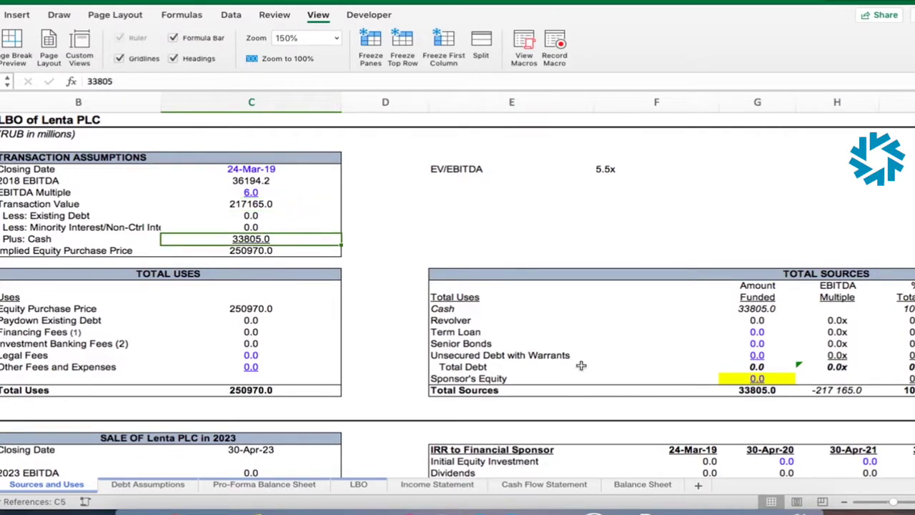
{"action": "left_click", "coordinate": [556, 506]}
{"action": "scroll", "coordinate": [627, 337], "scroll_direction": "down", "scroll_amount": 2}
{"action": "scroll", "coordinate": [626, 337], "scroll_direction": "down", "scroll_amount": 3}
{"action": "scroll", "coordinate": [627, 337], "scroll_direction": "up", "scroll_amount": 3}
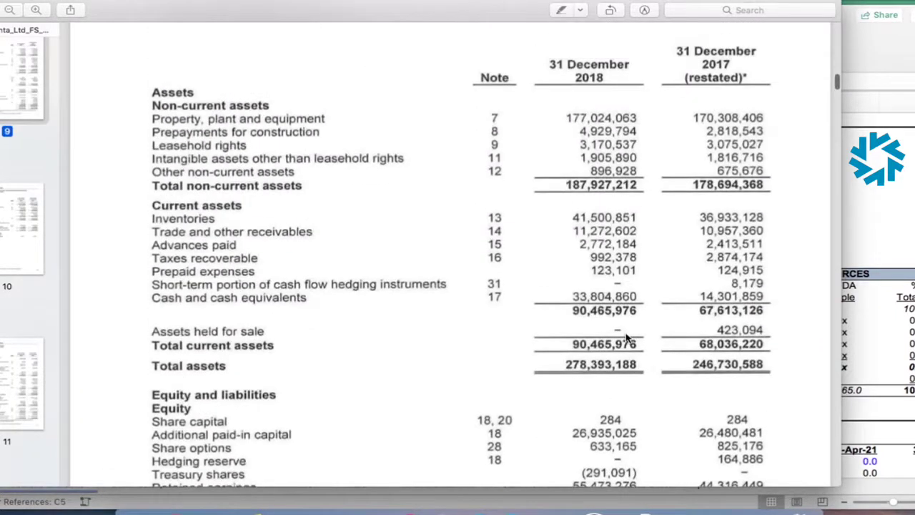
{"action": "scroll", "coordinate": [627, 338], "scroll_direction": "up", "scroll_amount": 2}
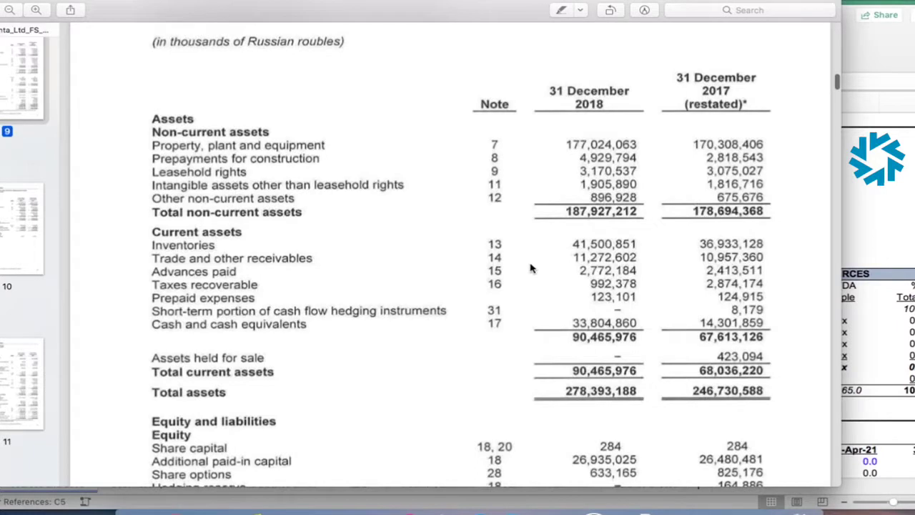
{"action": "left_click", "coordinate": [894, 218]}
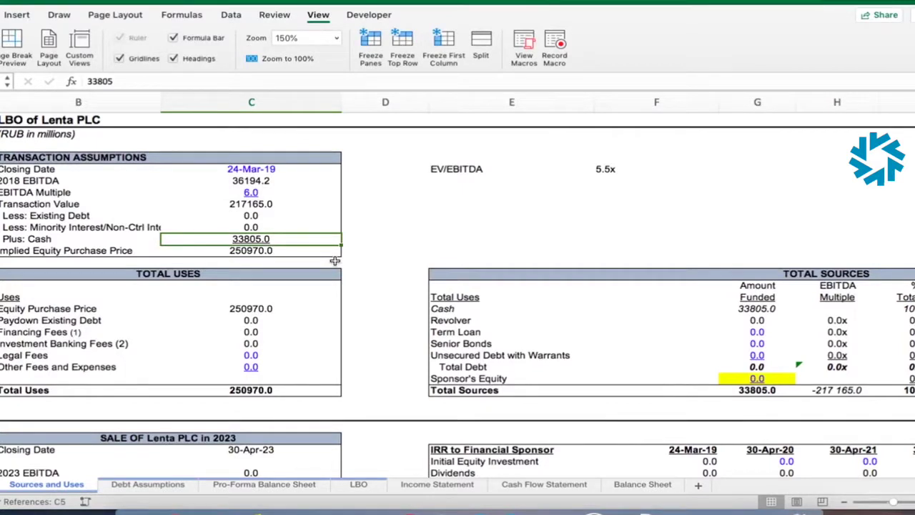
{"action": "key", "text": "Up"}
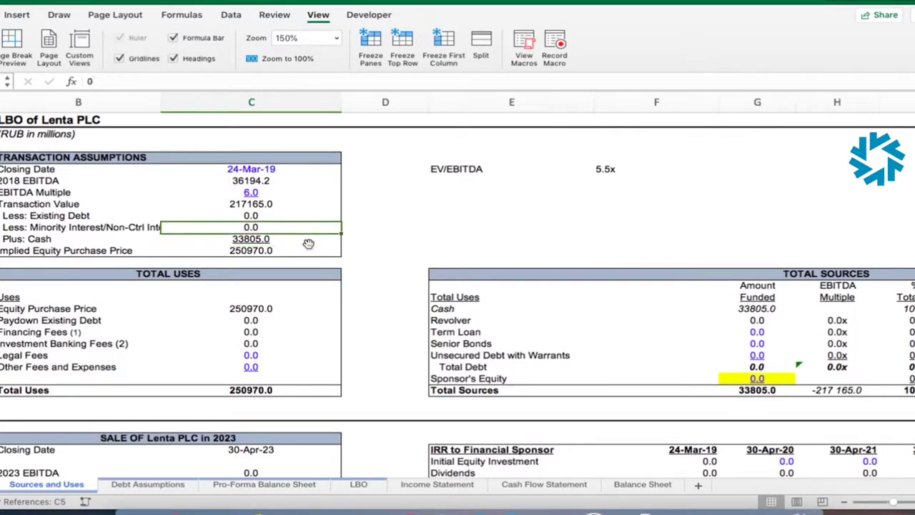
- Check the Less: Existing Debt cell, then bring the balance sheet PDF forward in Preview
{"action": "key", "text": "Up"}
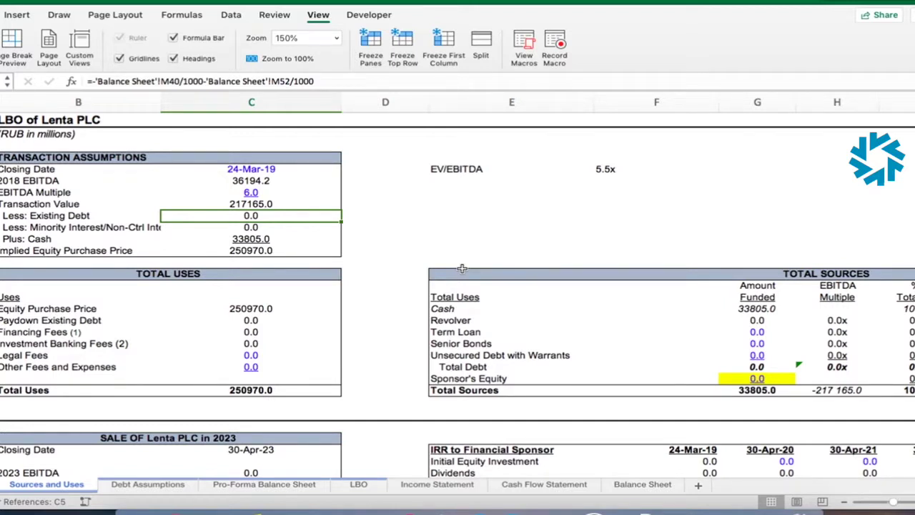
{"action": "left_click", "coordinate": [556, 504]}
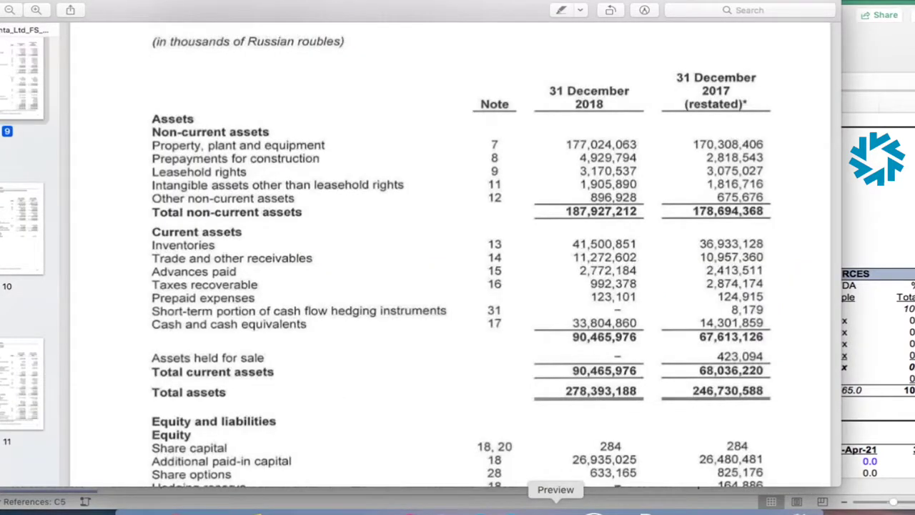
- Scroll the PDF to the borrowings: 106,341,291 long-term and 20,738,998 short-term
{"action": "scroll", "coordinate": [589, 443], "scroll_direction": "down", "scroll_amount": 3}
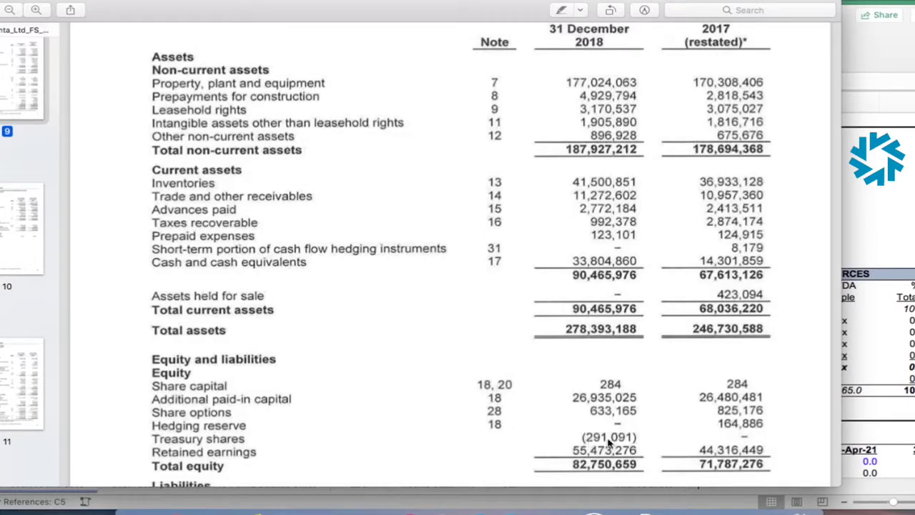
{"action": "scroll", "coordinate": [635, 322], "scroll_direction": "down", "scroll_amount": 3}
{"action": "scroll", "coordinate": [634, 322], "scroll_direction": "down", "scroll_amount": 2}
{"action": "scroll", "coordinate": [635, 322], "scroll_direction": "down", "scroll_amount": 1}
{"action": "scroll", "coordinate": [635, 322], "scroll_direction": "down", "scroll_amount": 2}
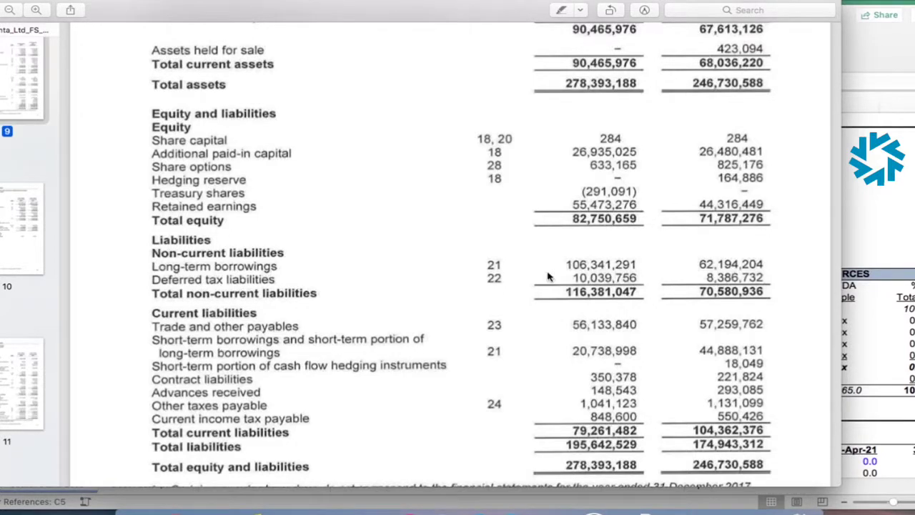
{"action": "scroll", "coordinate": [289, 249], "scroll_direction": "down", "scroll_amount": 2}
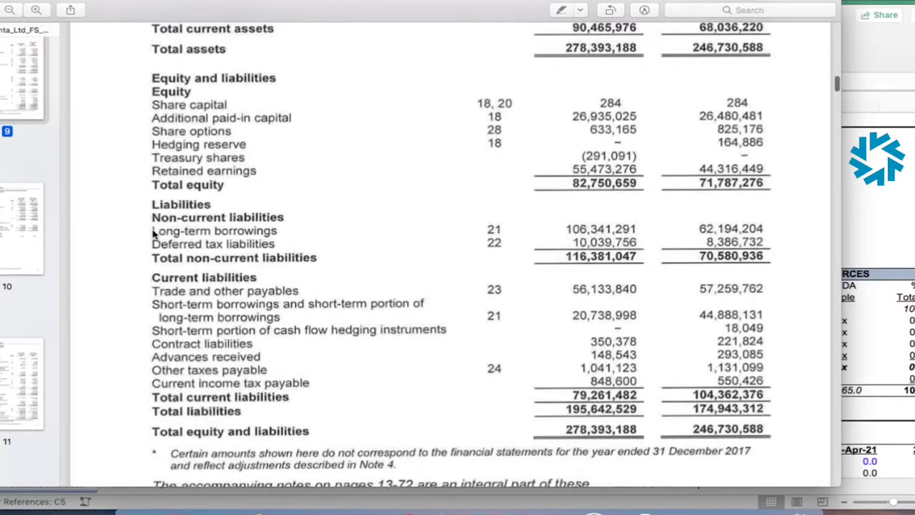
- Set Preview's highlight colour to yellow and show the Markup toolbar
{"action": "key", "text": "super+a"}
{"action": "left_click", "coordinate": [235, 232]}
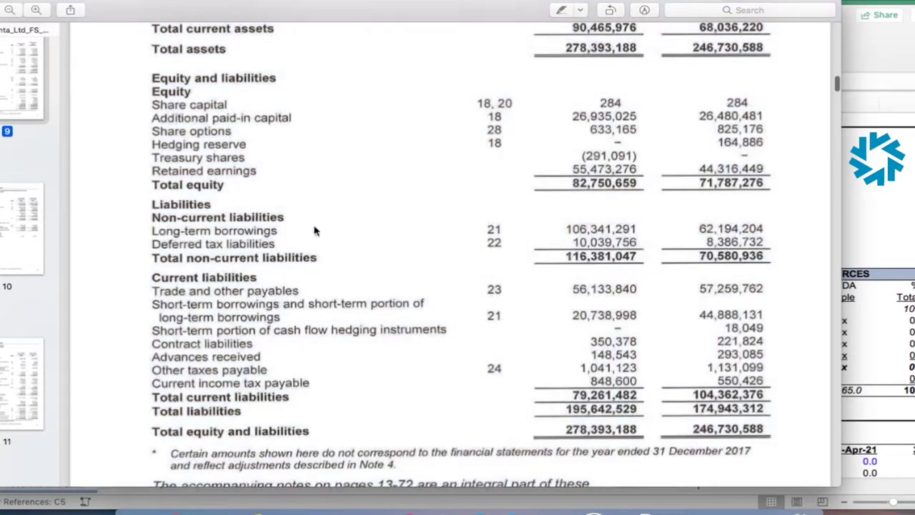
{"action": "left_click", "coordinate": [581, 12]}
{"action": "left_click", "coordinate": [613, 26]}
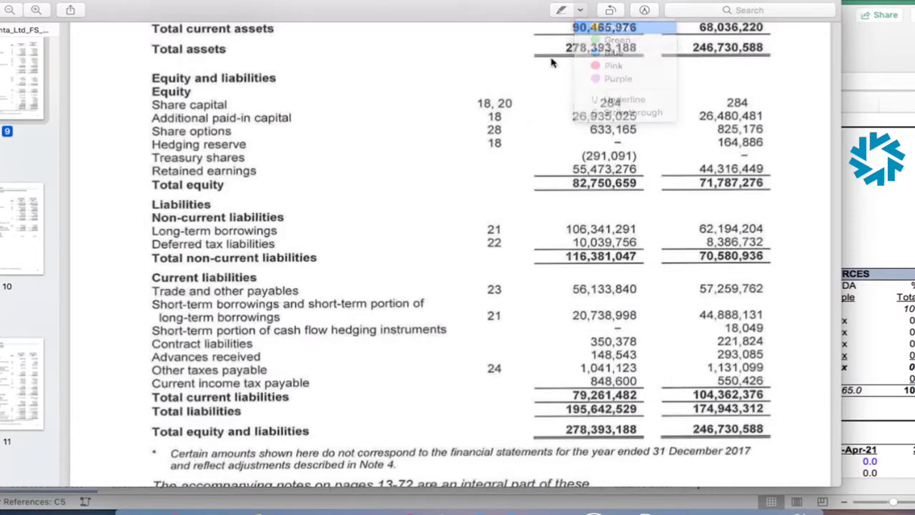
{"action": "key", "text": "super+a"}
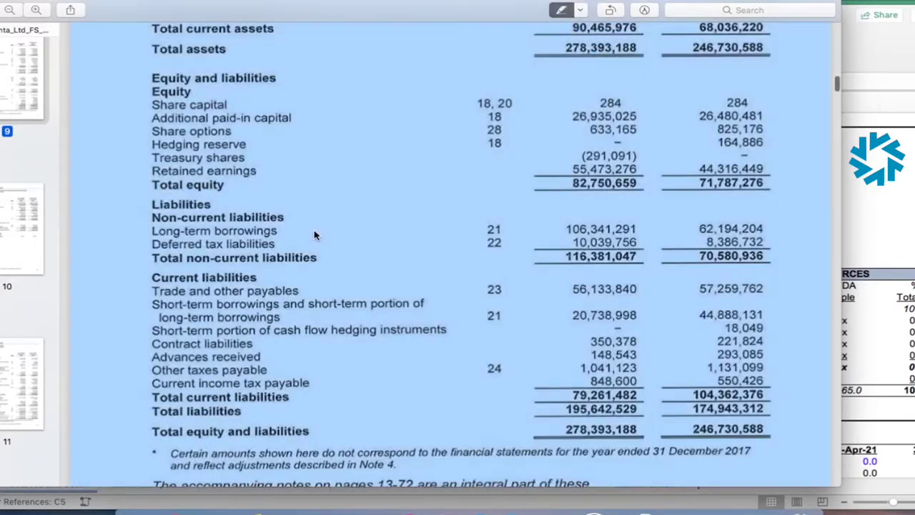
{"action": "left_click", "coordinate": [320, 236]}
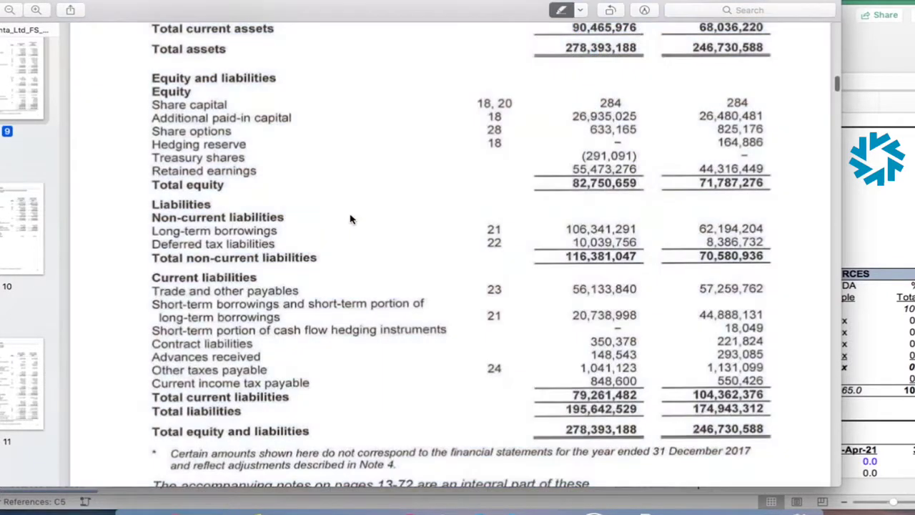
{"action": "left_click", "coordinate": [644, 10]}
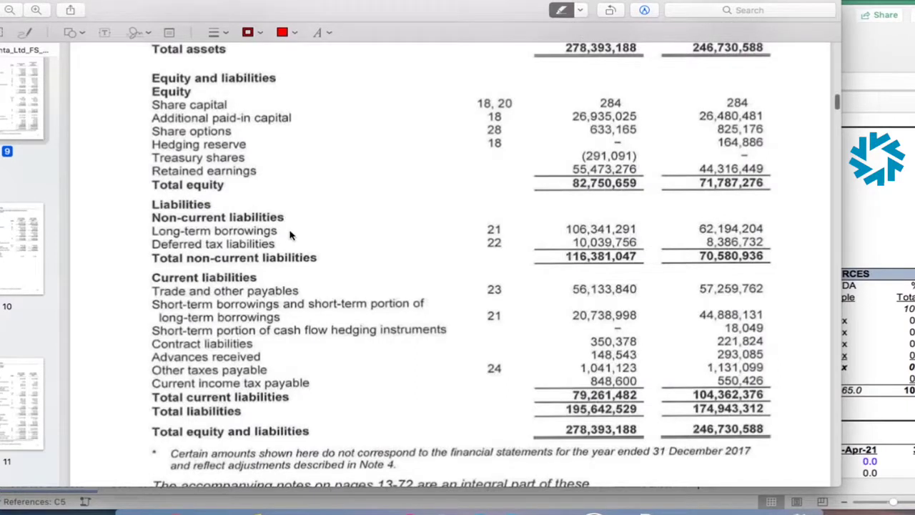
{"action": "key", "text": "super+a"}
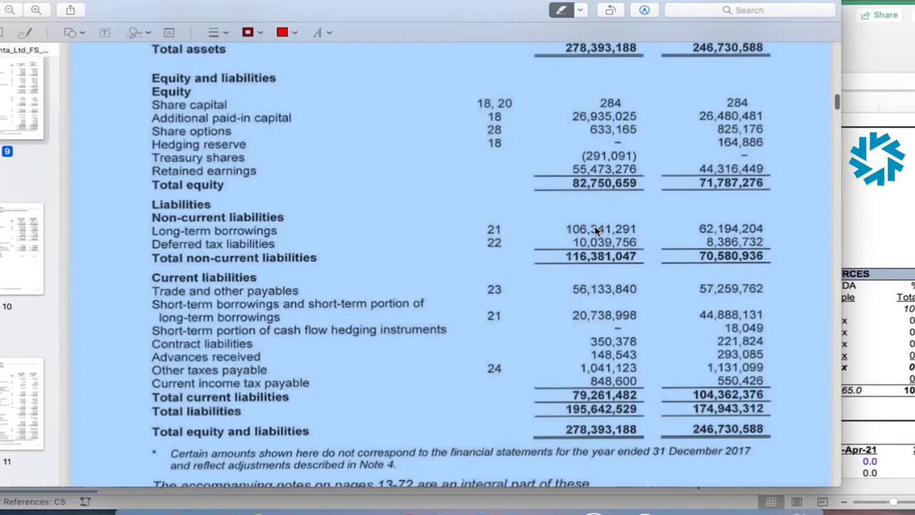
{"action": "left_click", "coordinate": [595, 230]}
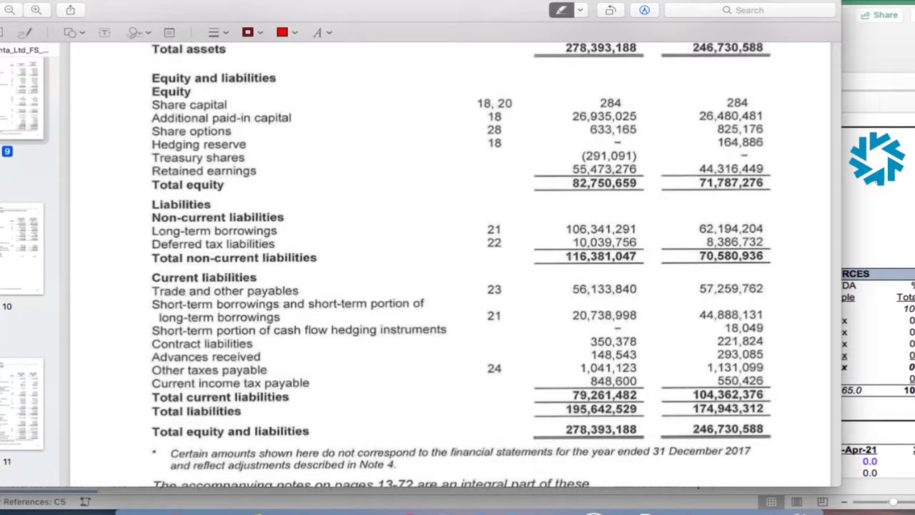
{"action": "left_click", "coordinate": [875, 180]}
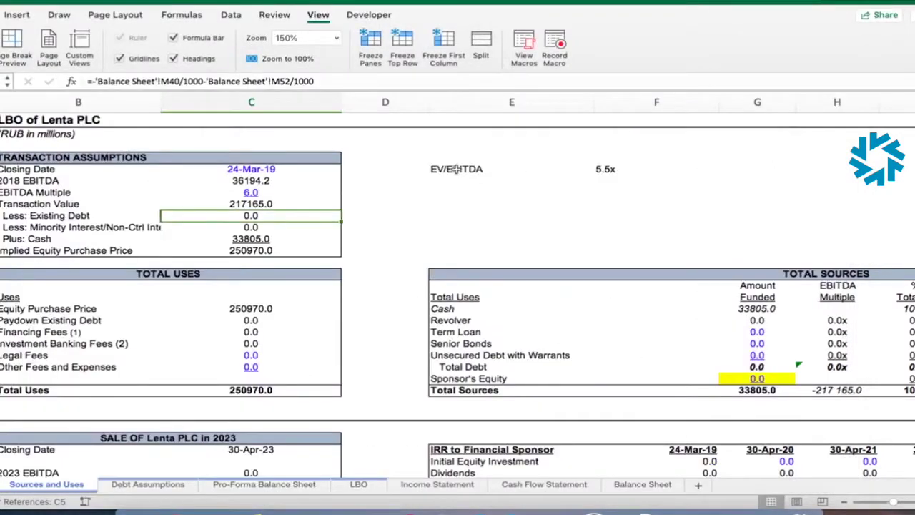
- Enter -106341.3-20738.9 as Less: Existing Debt, cross-checking both borrowings in the PDF
{"action": "type", "text": "-"}
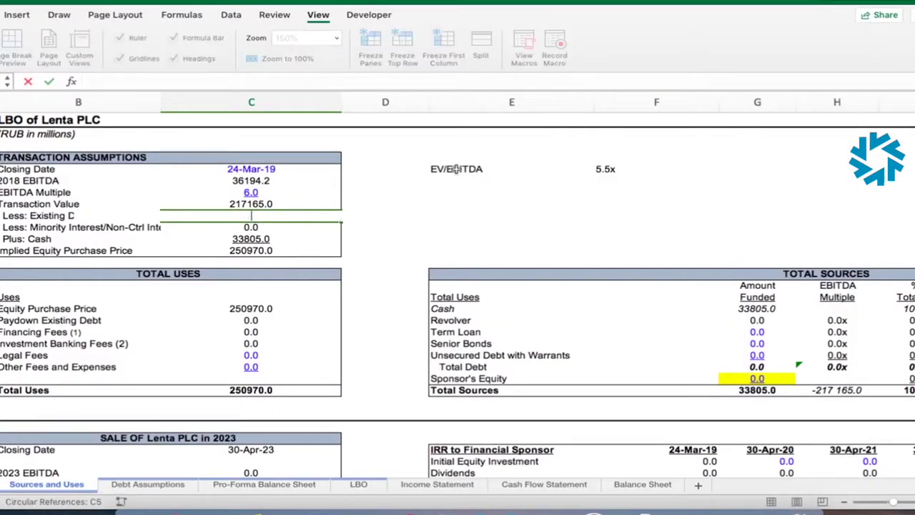
{"action": "type", "text": "106343.3-"}
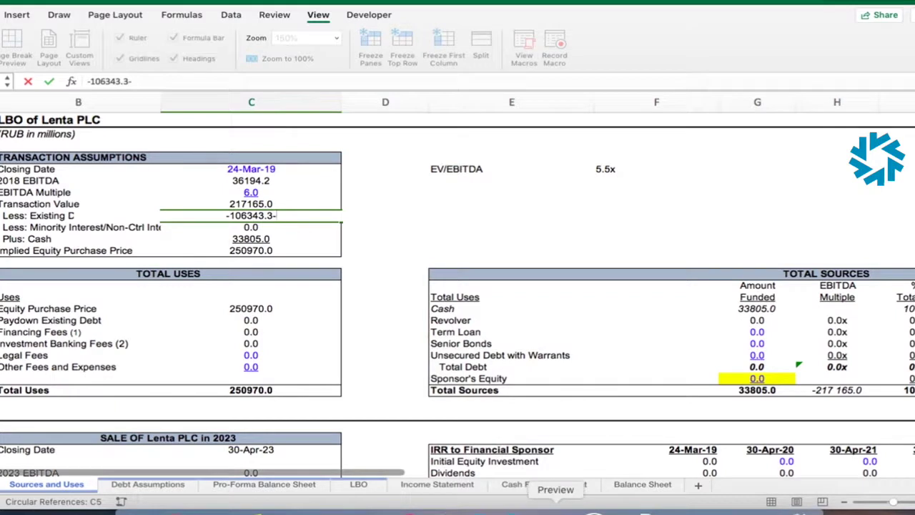
{"action": "left_click", "coordinate": [555, 509]}
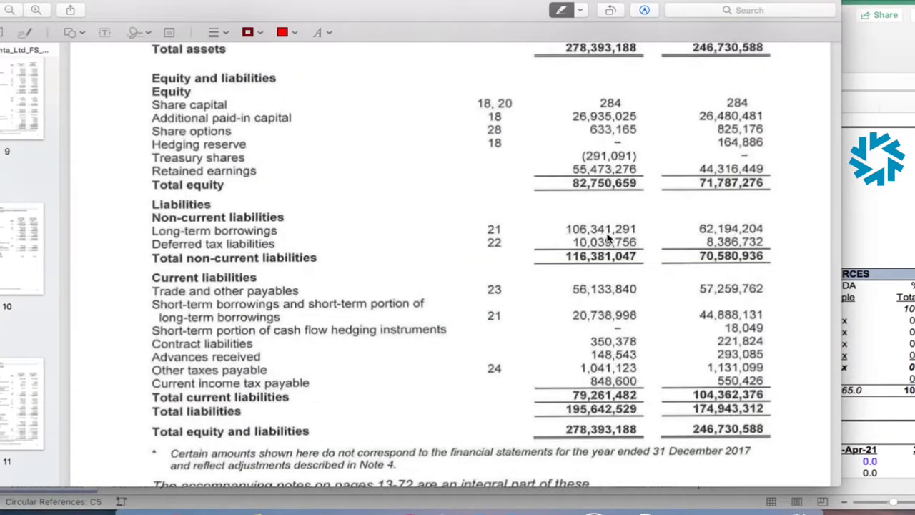
{"action": "left_click", "coordinate": [892, 221]}
{"action": "left_click", "coordinate": [120, 81]}
{"action": "key", "text": "BackSpace"}
{"action": "type", "text": "106341.3-"}
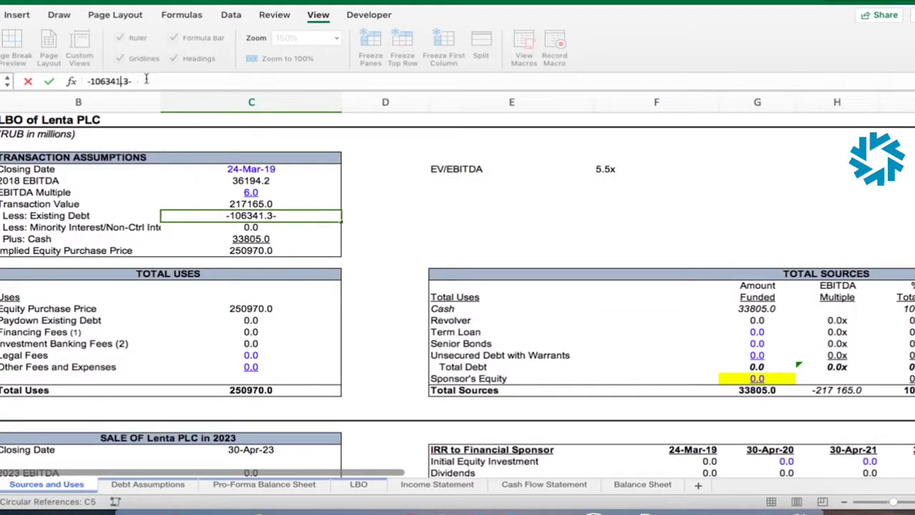
{"action": "left_click", "coordinate": [555, 507]}
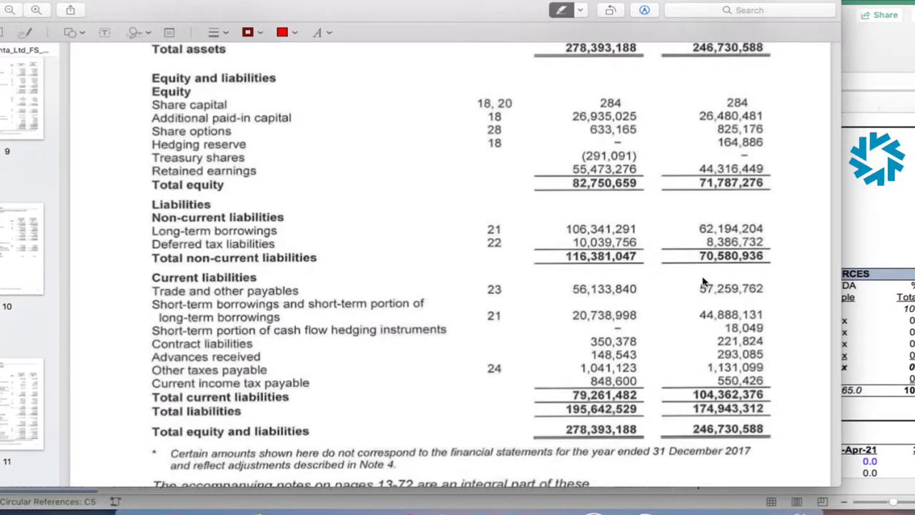
{"action": "left_click", "coordinate": [885, 77]}
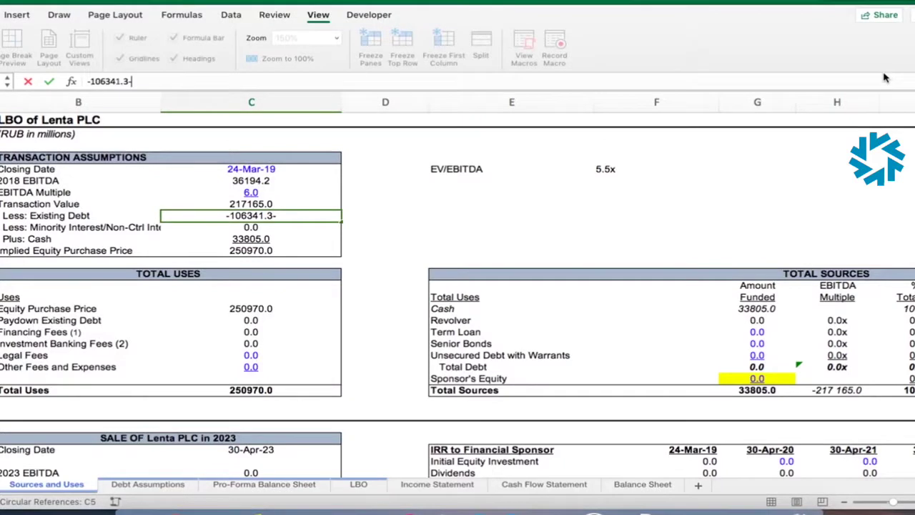
{"action": "type", "text": "20738.9"}
{"action": "key", "text": "Return"}
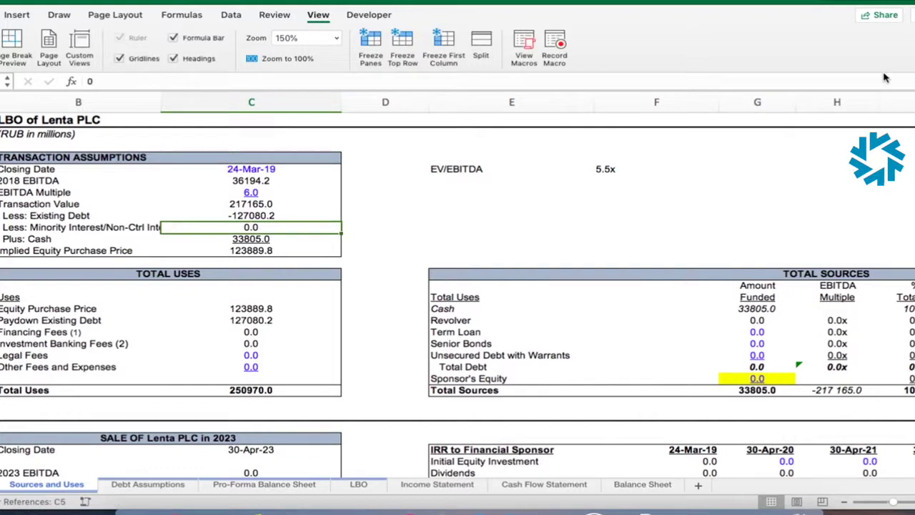
- Review the Transaction Value and Existing Debt formulas, then return to the balance sheet PDF
{"action": "key", "text": "Up"}
{"action": "key", "text": "Up"}
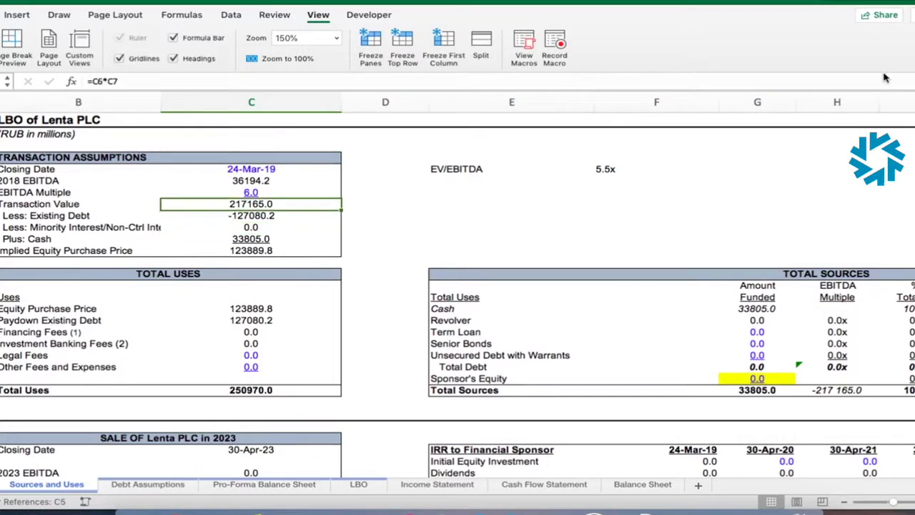
{"action": "key", "text": "Down"}
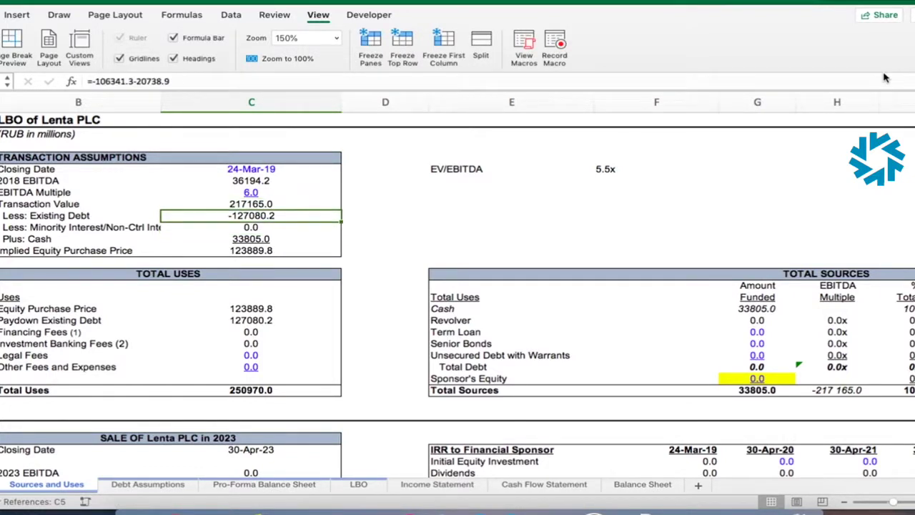
{"action": "key", "text": "Down"}
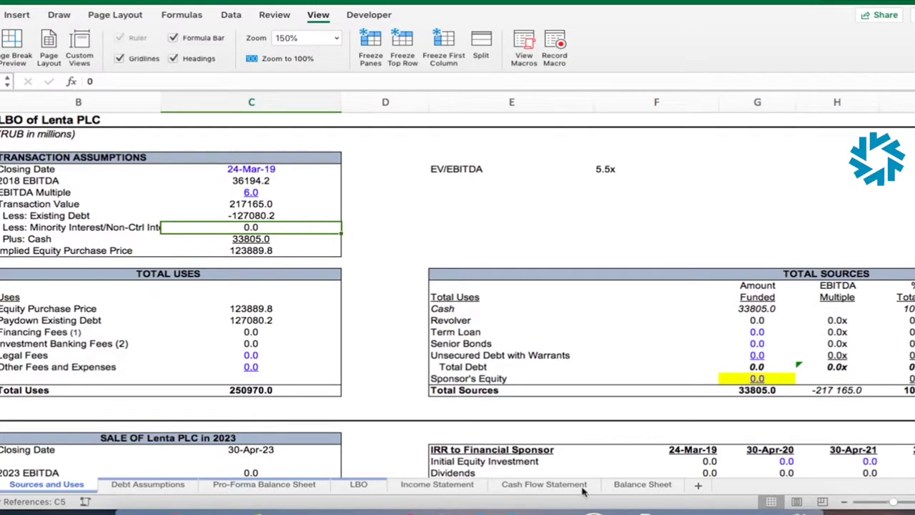
{"action": "left_click", "coordinate": [556, 504]}
{"action": "scroll", "coordinate": [616, 386], "scroll_direction": "down", "scroll_amount": 3}
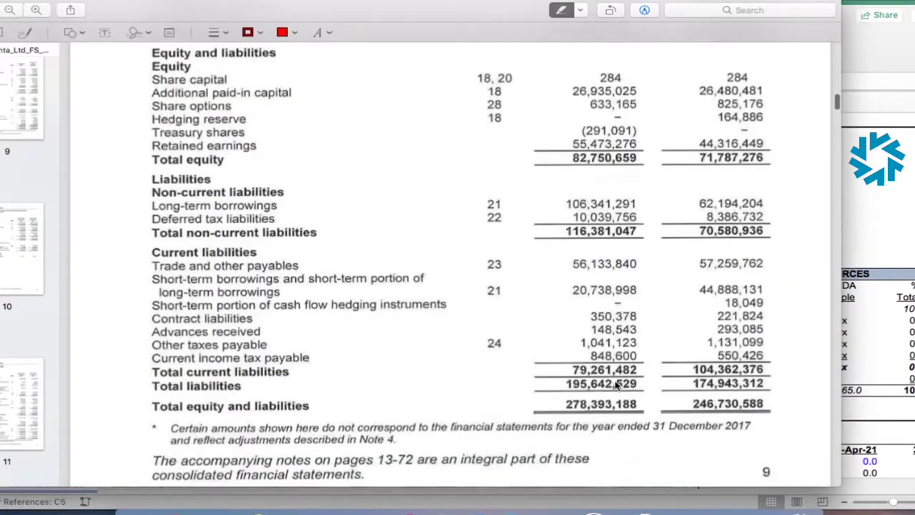
{"action": "scroll", "coordinate": [617, 387], "scroll_direction": "up", "scroll_amount": 2}
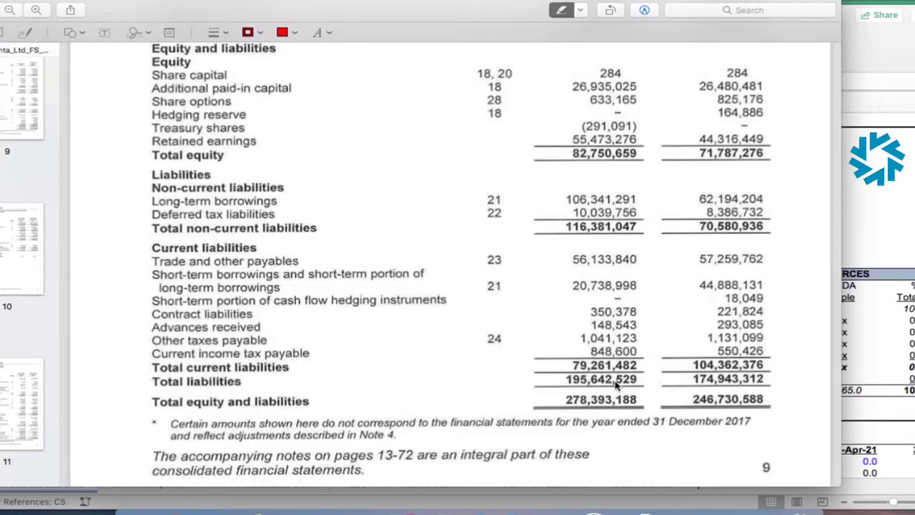
{"action": "scroll", "coordinate": [616, 385], "scroll_direction": "up", "scroll_amount": 1}
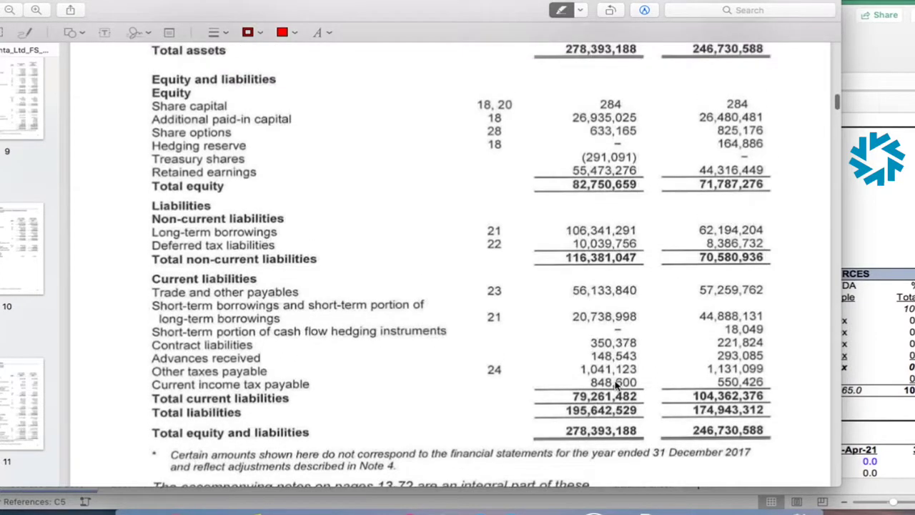
{"action": "key", "text": "super+Tab"}
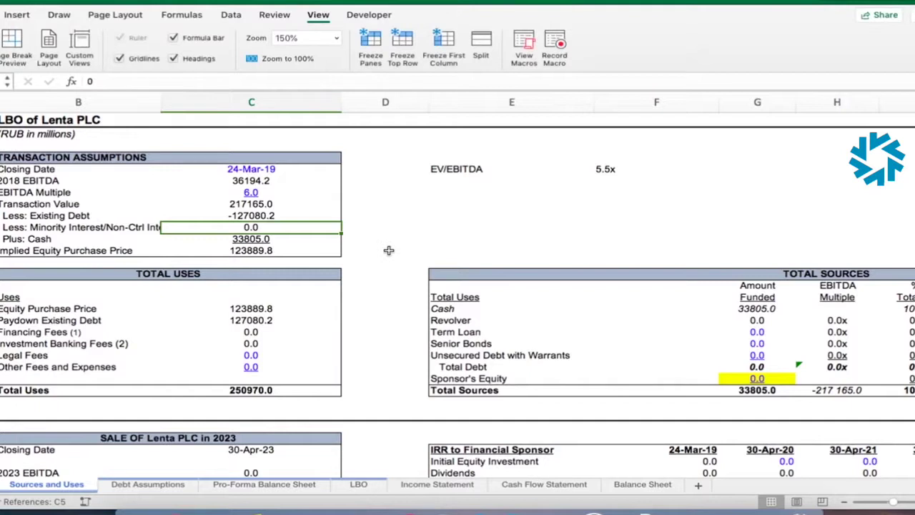
{"action": "key", "text": "Return"}
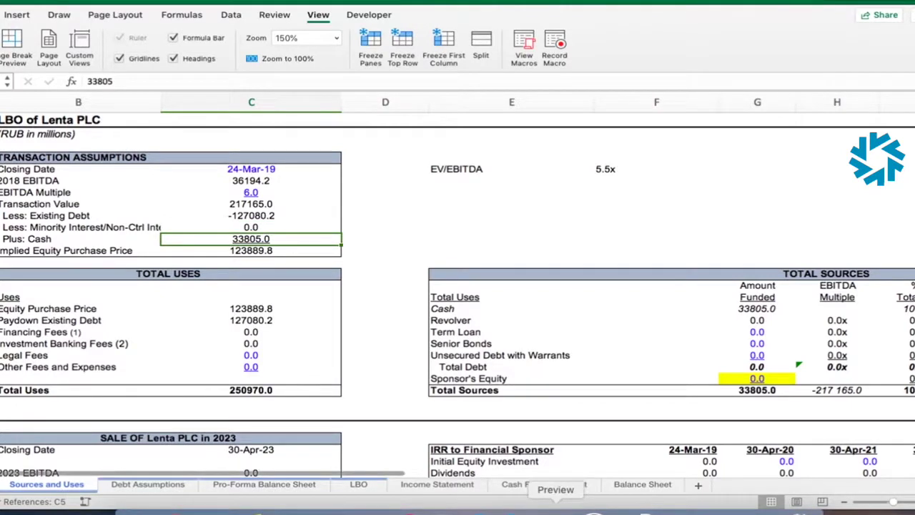
{"action": "left_click", "coordinate": [556, 504]}
{"action": "scroll", "coordinate": [612, 384], "scroll_direction": "up", "scroll_amount": 5}
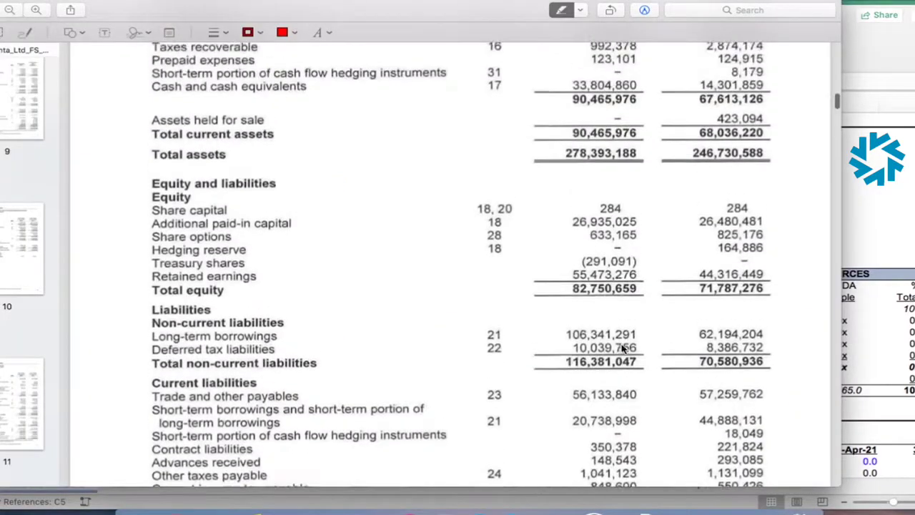
{"action": "left_click", "coordinate": [881, 190]}
{"action": "key", "text": "Return"}
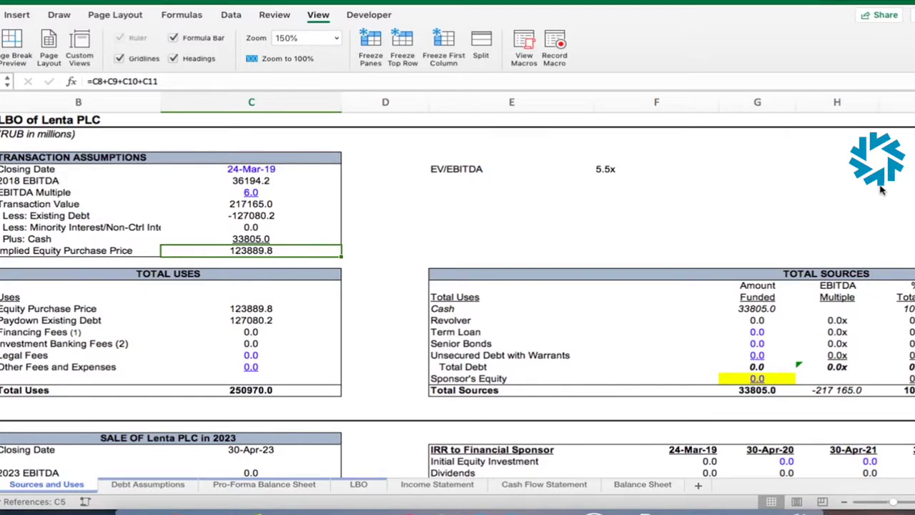
- Enter =6/5.5-1 right of the 5.5x EV/EBITDA, returning a 0.090909091 premium
{"action": "left_click", "coordinate": [685, 172]}
{"action": "left_click", "coordinate": [753, 170]}
{"action": "type", "text": "="}
{"action": "type", "text": "6"}
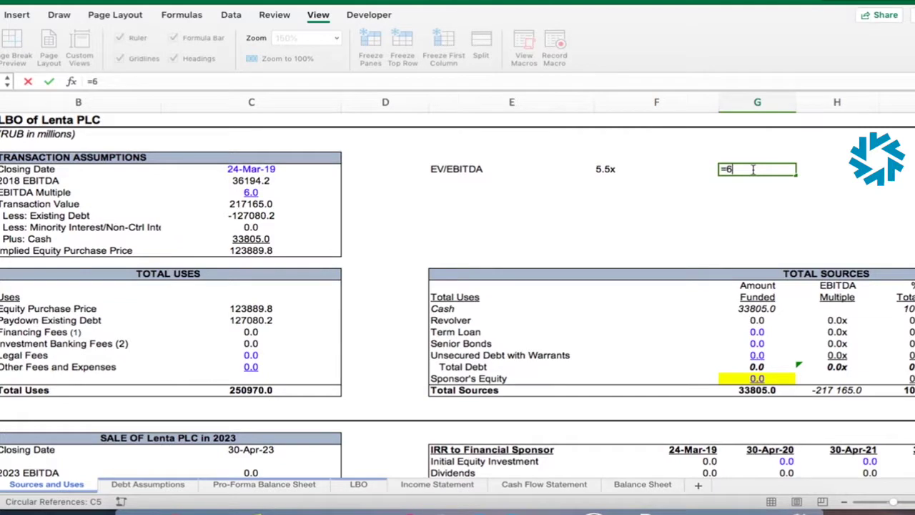
{"action": "type", "text": "/5.5"}
{"action": "key", "text": "Return"}
{"action": "left_click", "coordinate": [752, 169]}
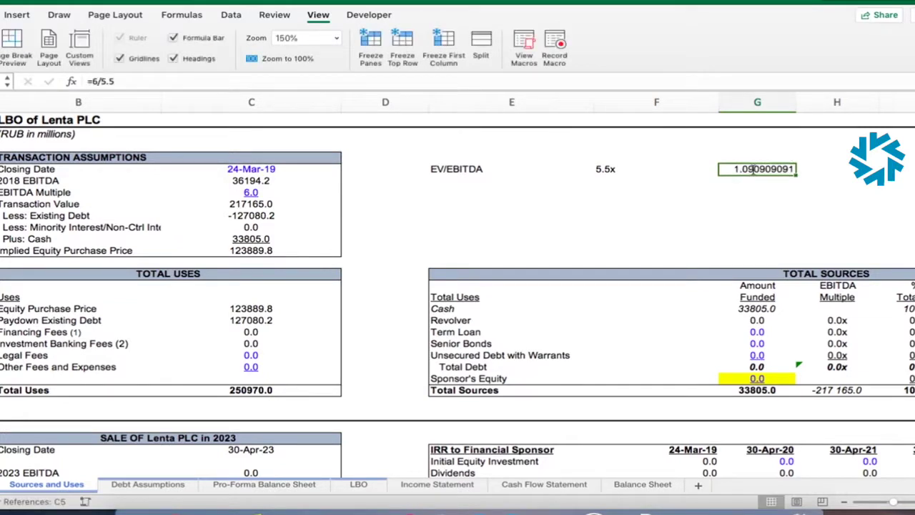
{"action": "left_click", "coordinate": [609, 81]}
{"action": "type", "text": "-1"}
{"action": "key", "text": "Return"}
{"action": "key", "text": "Up"}
{"action": "left_click", "coordinate": [294, 237]}
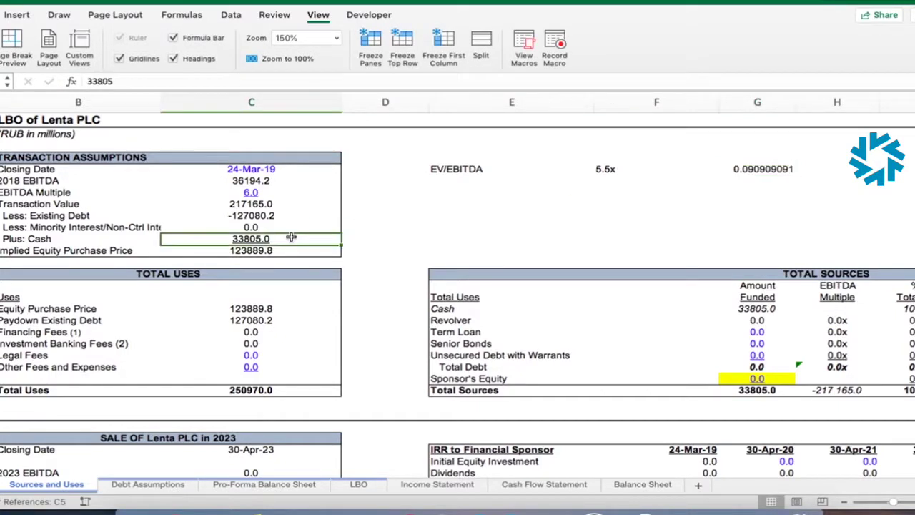
{"action": "scroll", "coordinate": [399, 243], "scroll_direction": "down", "scroll_amount": 1}
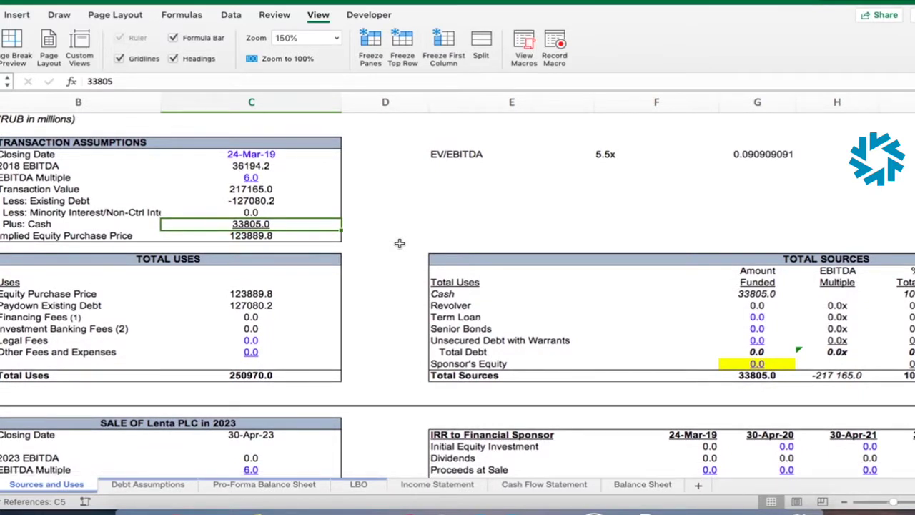
{"action": "left_click", "coordinate": [299, 299]}
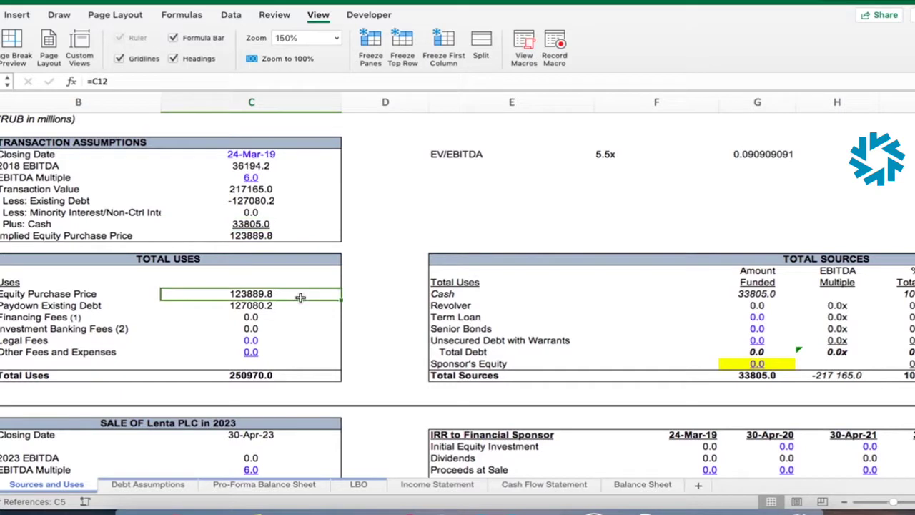
{"action": "scroll", "coordinate": [327, 319], "scroll_direction": "down", "scroll_amount": 2}
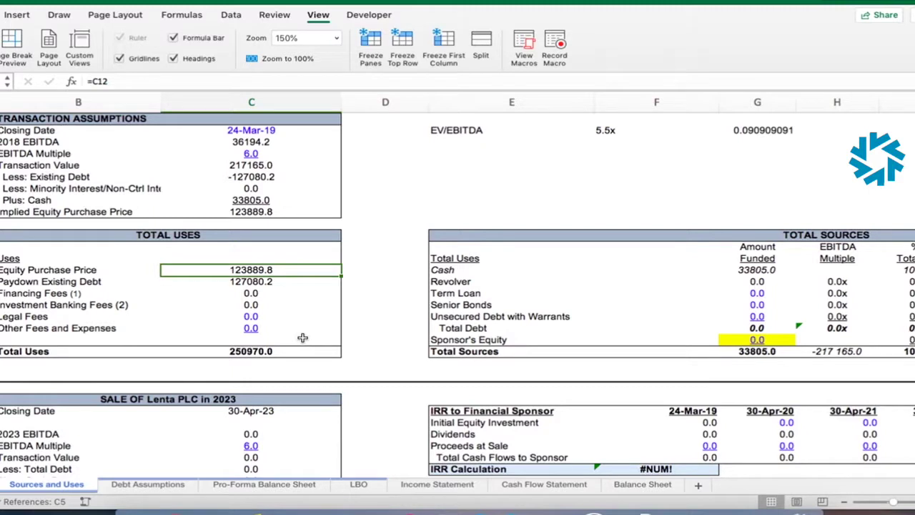
{"action": "key", "text": "Down"}
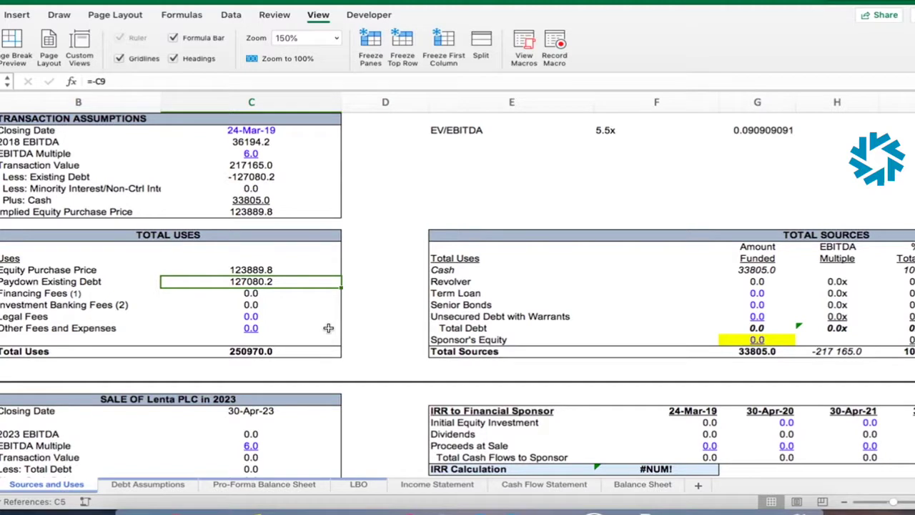
{"action": "scroll", "coordinate": [329, 327], "scroll_direction": "down", "scroll_amount": 2}
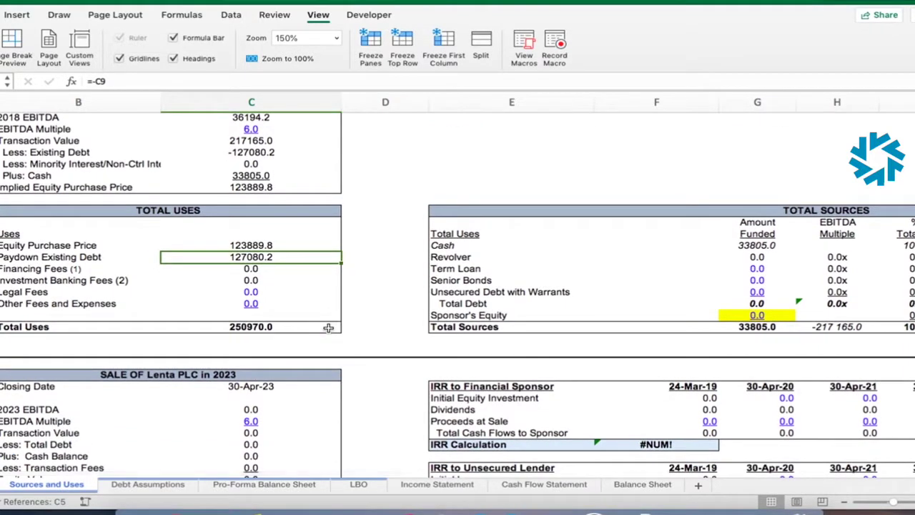
{"action": "scroll", "coordinate": [328, 327], "scroll_direction": "down", "scroll_amount": 2}
{"action": "scroll", "coordinate": [328, 328], "scroll_direction": "down", "scroll_amount": 5}
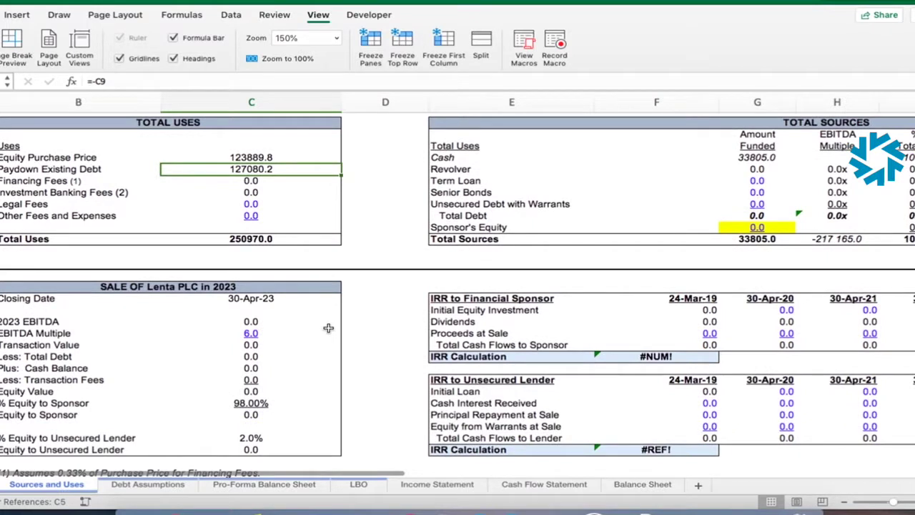
{"action": "scroll", "coordinate": [328, 327], "scroll_direction": "down", "scroll_amount": 2}
{"action": "key", "text": "Down"}
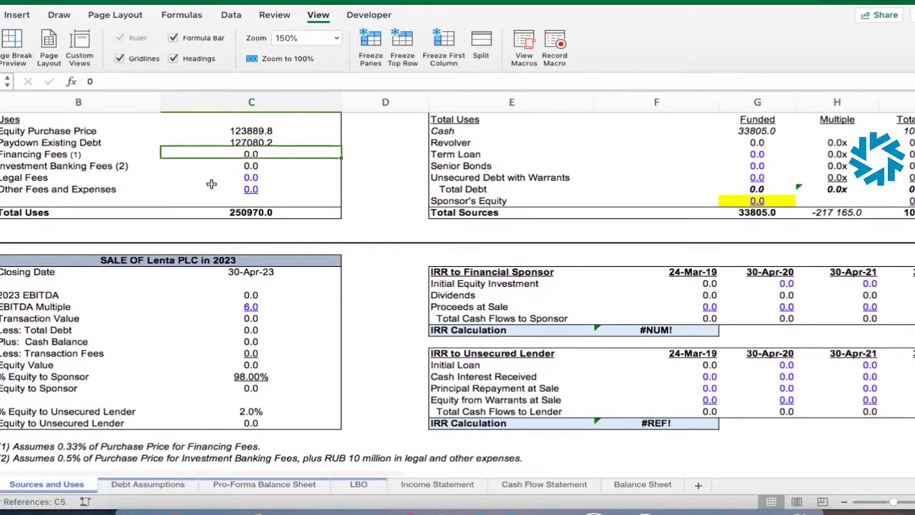
{"action": "key", "text": "Left"}
{"action": "scroll", "coordinate": [212, 183], "scroll_direction": "up", "scroll_amount": 1}
{"action": "scroll", "coordinate": [212, 184], "scroll_direction": "up", "scroll_amount": 3}
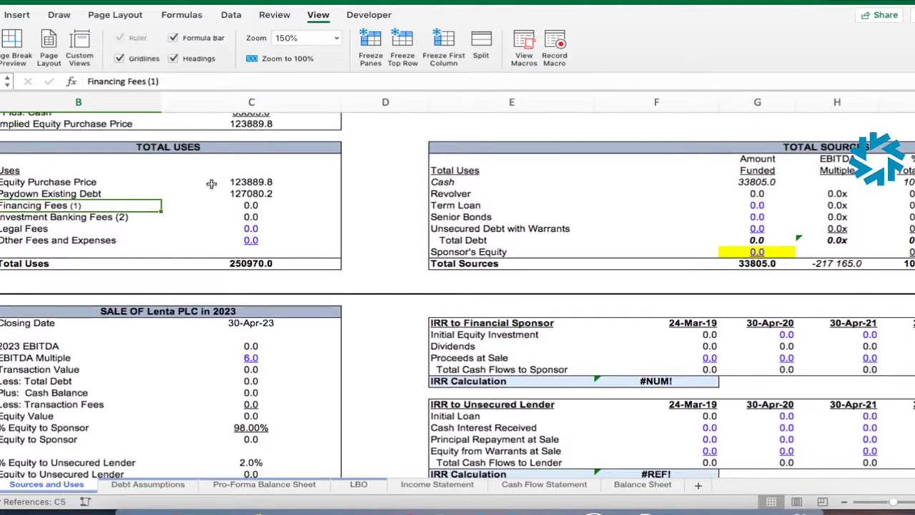
{"action": "scroll", "coordinate": [212, 184], "scroll_direction": "down", "scroll_amount": 5}
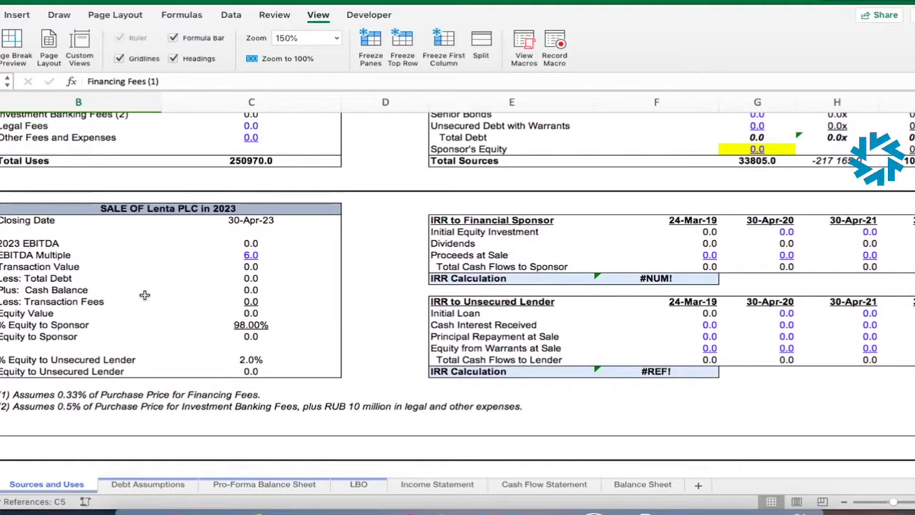
{"action": "scroll", "coordinate": [144, 294], "scroll_direction": "up", "scroll_amount": 3}
{"action": "scroll", "coordinate": [144, 295], "scroll_direction": "up", "scroll_amount": 1}
{"action": "scroll", "coordinate": [145, 295], "scroll_direction": "up", "scroll_amount": 3}
{"action": "scroll", "coordinate": [144, 295], "scroll_direction": "up", "scroll_amount": 1}
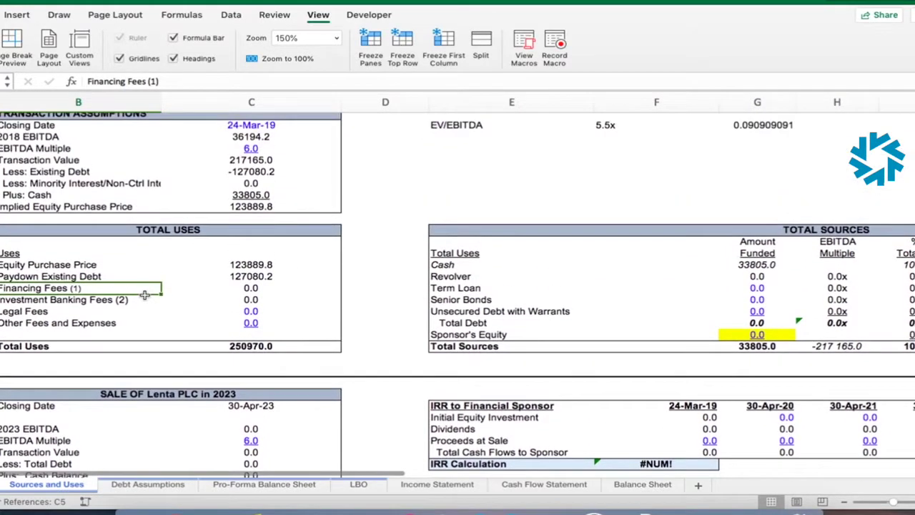
- Set Financing Fees to =.33%*C8 on Transaction Value, giving 716.6
{"action": "key", "text": "Right"}
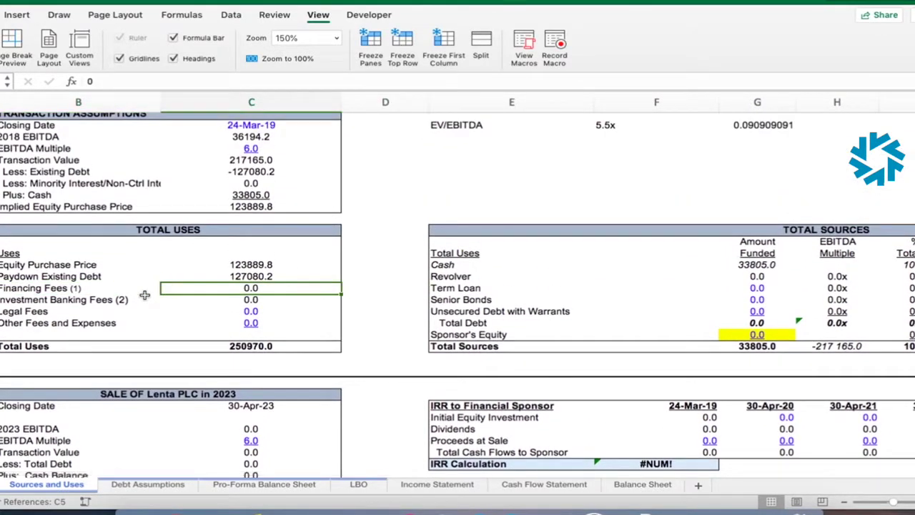
{"action": "type", "text": "=.33%*"}
{"action": "left_click_drag", "start_coordinate": [145, 294], "coordinate": [272, 159]}
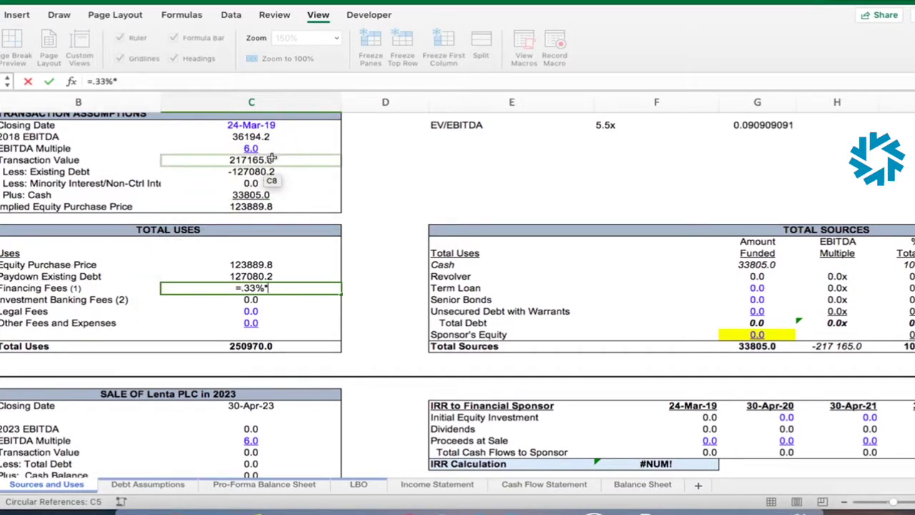
{"action": "key", "text": "Return"}
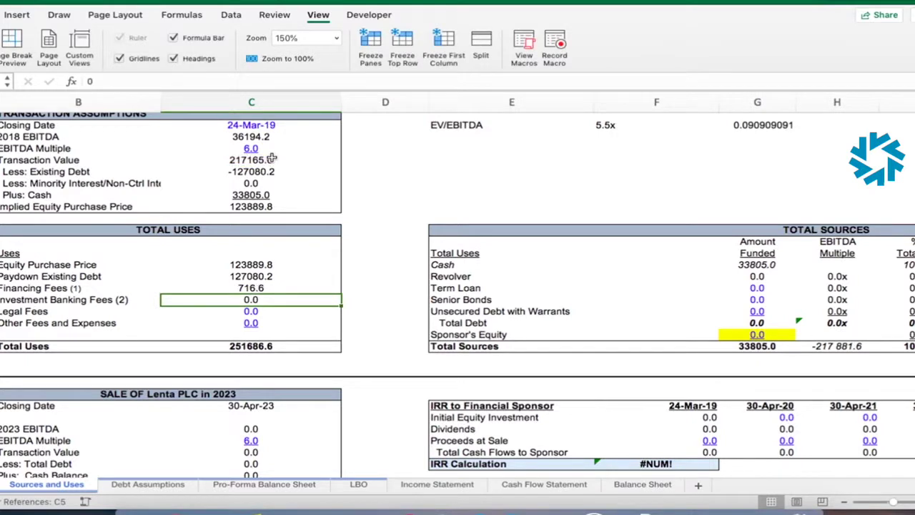
{"action": "scroll", "coordinate": [274, 205], "scroll_direction": "up", "scroll_amount": 2}
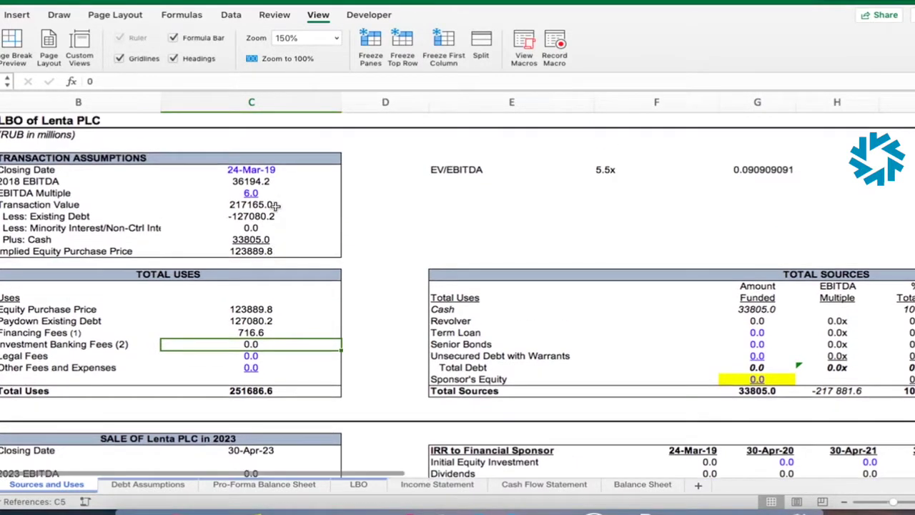
{"action": "scroll", "coordinate": [275, 205], "scroll_direction": "down", "scroll_amount": 3}
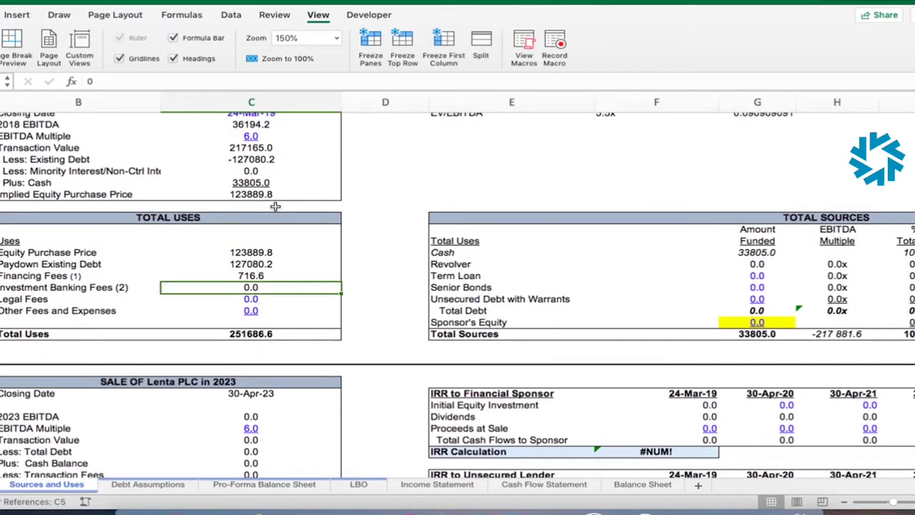
- Enter -.5% of Transaction Value (C8) as Investment Banking Fees, giving -1085.8
{"action": "type", "text": "-.5%"}
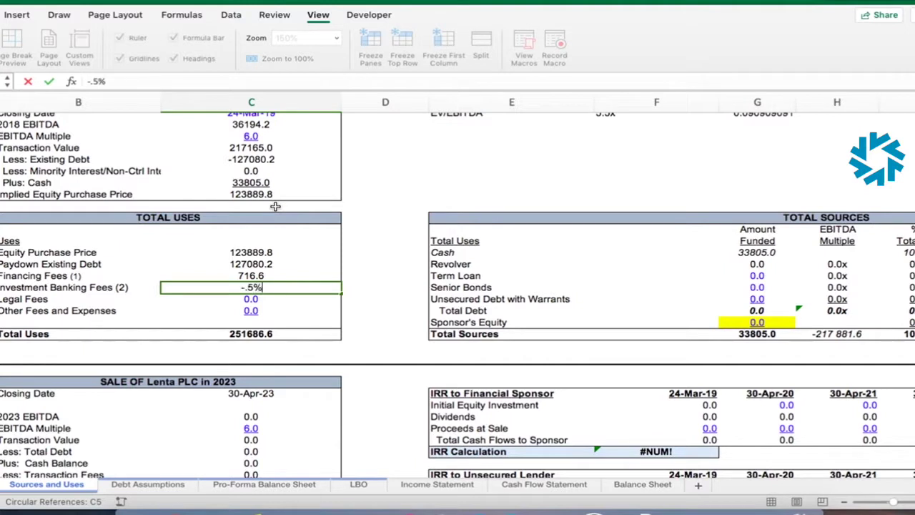
{"action": "type", "text": "*"}
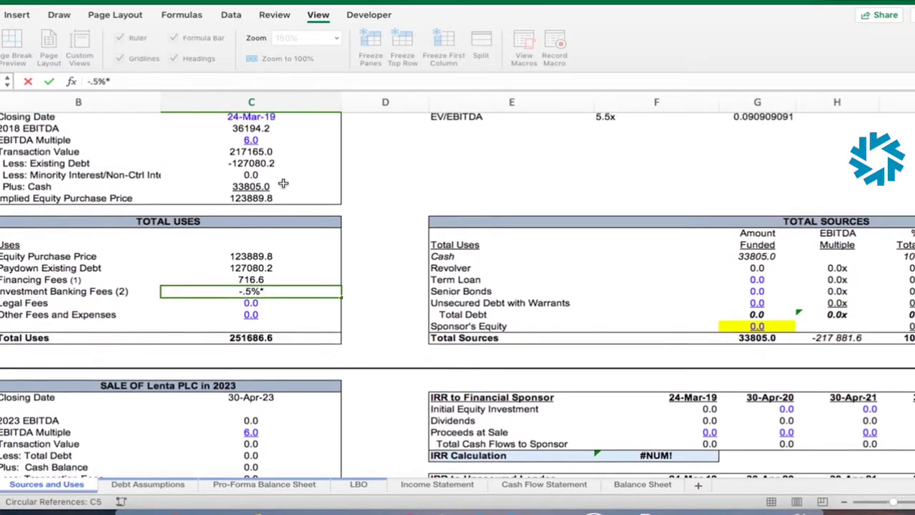
{"action": "scroll", "coordinate": [276, 207], "scroll_direction": "up", "scroll_amount": 1}
{"action": "left_click", "coordinate": [283, 166]}
{"action": "key", "text": "Return"}
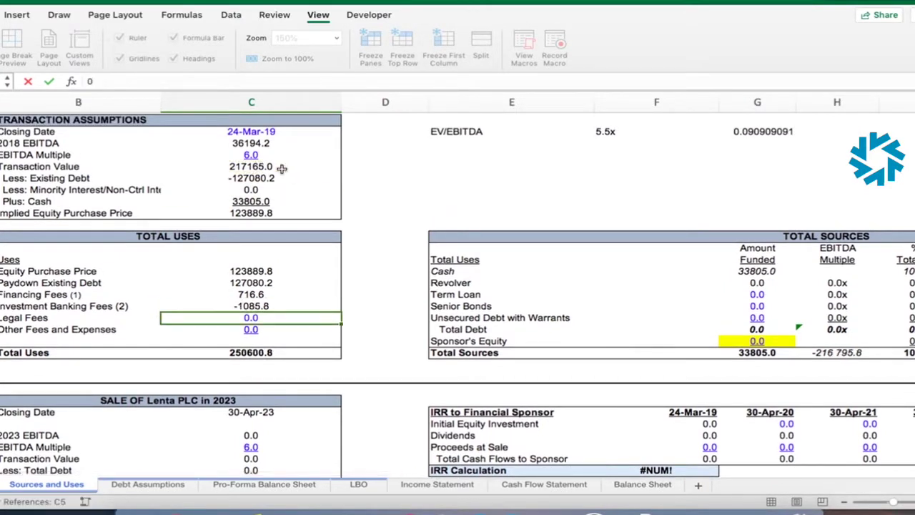
{"action": "scroll", "coordinate": [264, 290], "scroll_direction": "down", "scroll_amount": 5}
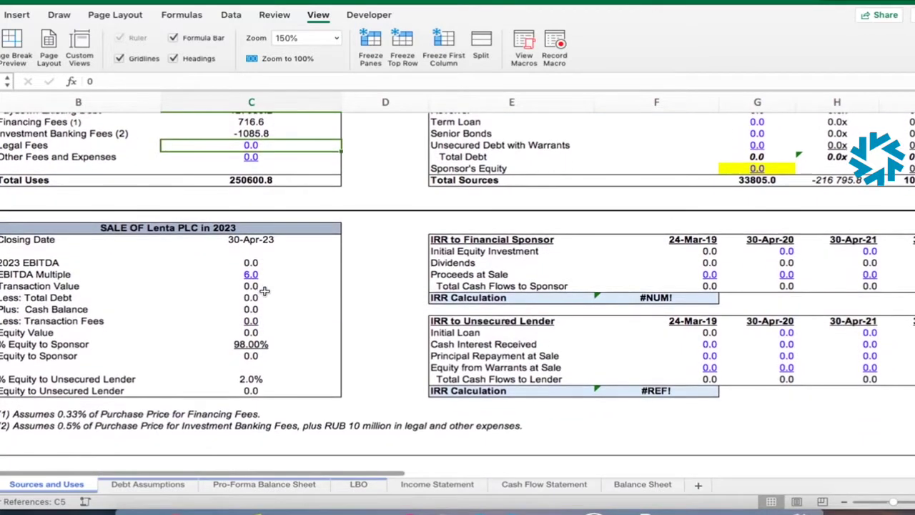
{"action": "scroll", "coordinate": [264, 289], "scroll_direction": "up", "scroll_amount": 1}
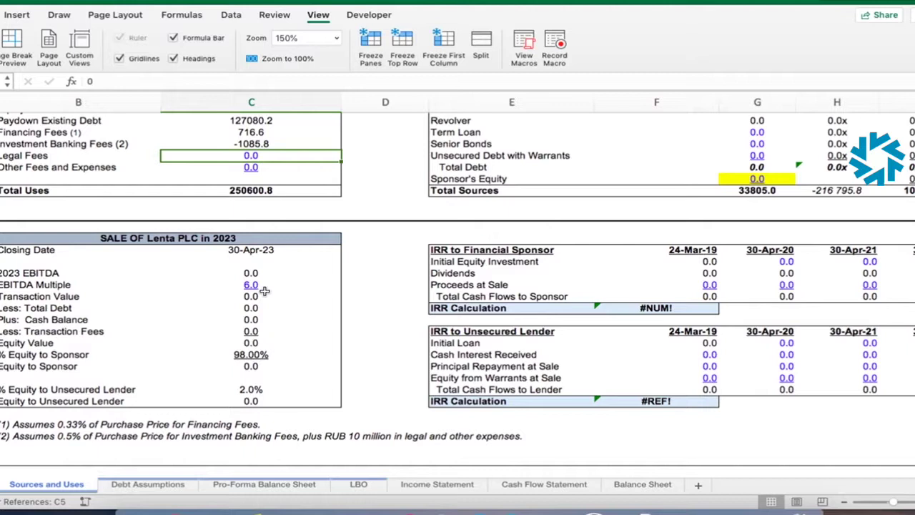
{"action": "scroll", "coordinate": [264, 290], "scroll_direction": "up", "scroll_amount": 1}
{"action": "scroll", "coordinate": [265, 290], "scroll_direction": "up", "scroll_amount": 1}
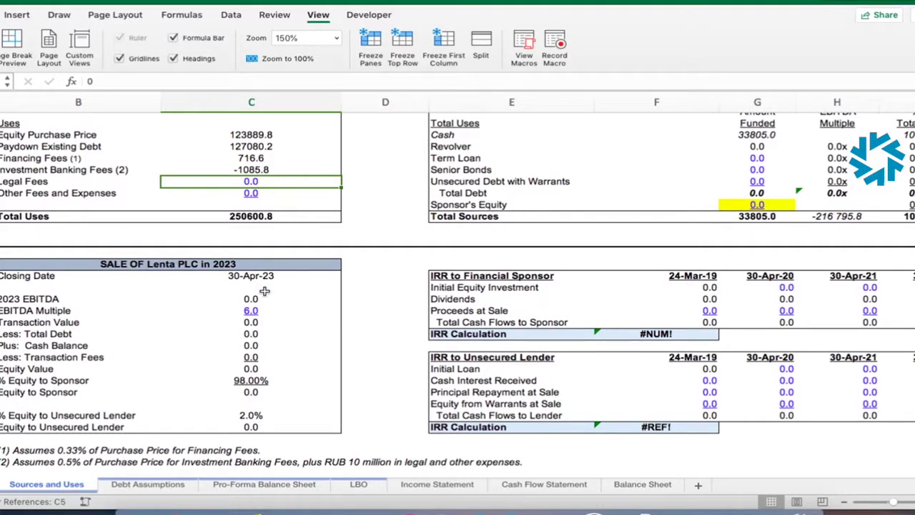
{"action": "scroll", "coordinate": [321, 286], "scroll_direction": "down", "scroll_amount": 3}
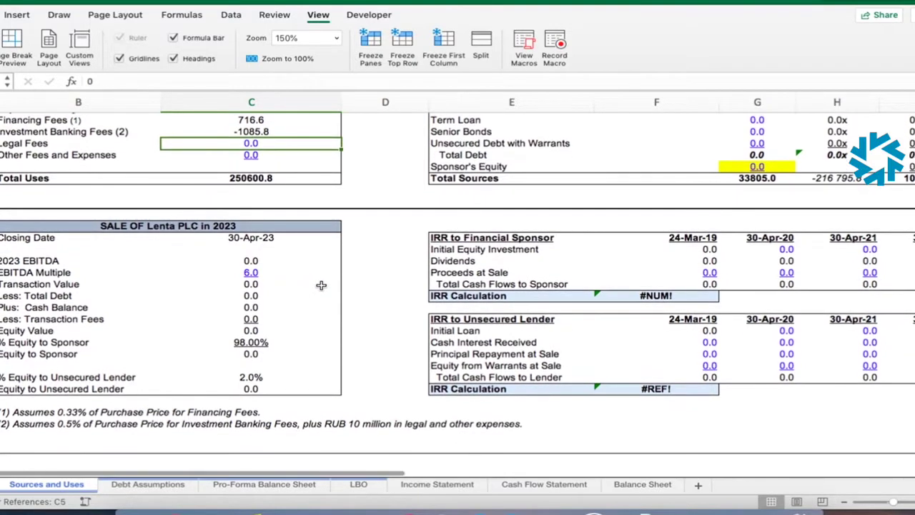
- Set Legal Fees to 10
{"action": "scroll", "coordinate": [321, 285], "scroll_direction": "up", "scroll_amount": 2}
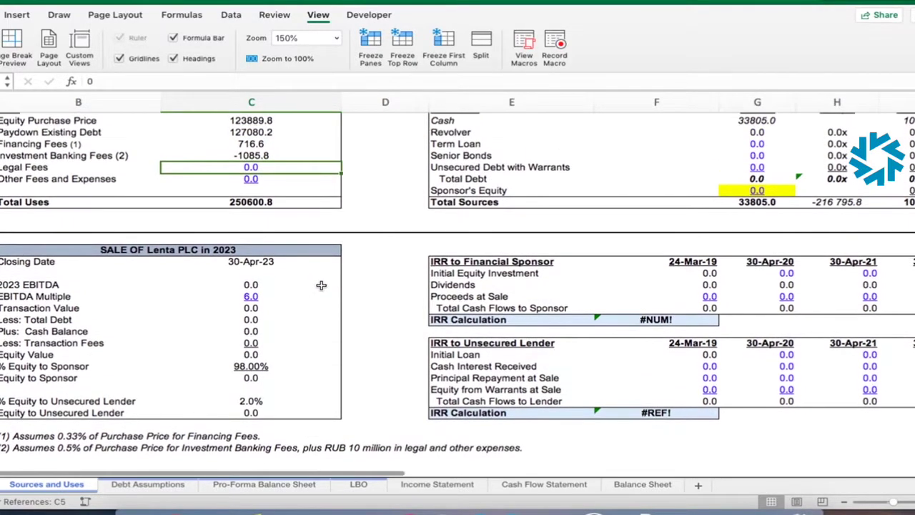
{"action": "type", "text": "10"}
{"action": "key", "text": "Return"}
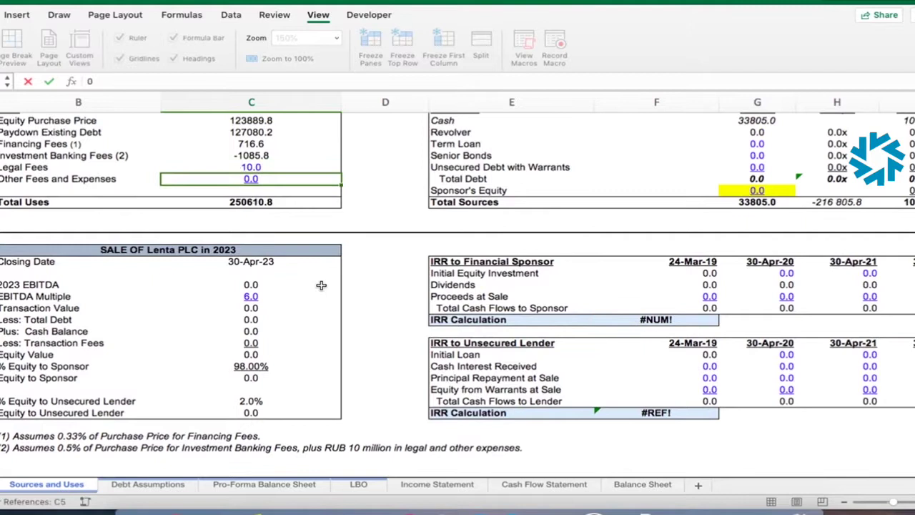
{"action": "key", "text": "Up"}
{"action": "key", "text": "Up"}
- Remove the minus sign so Investment Banking Fees read 1085.8, then check the Total Uses SUM
{"action": "left_click", "coordinate": [97, 82]}
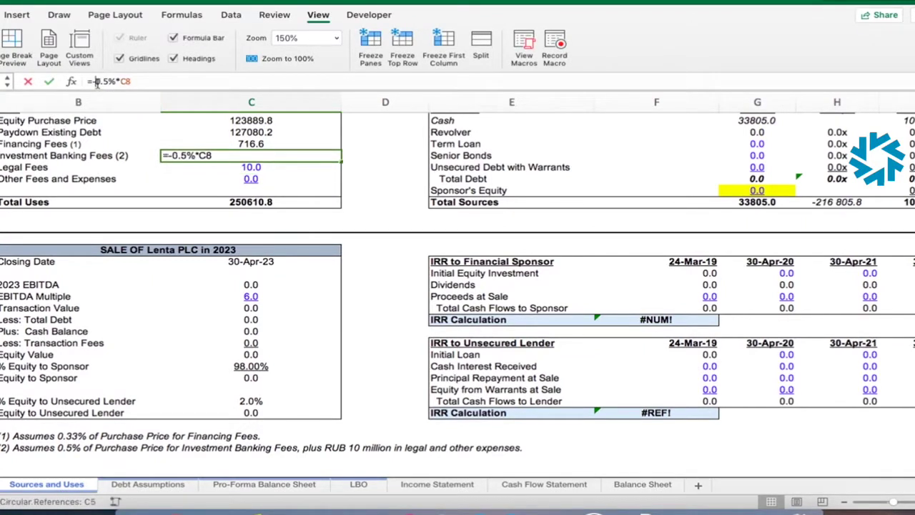
{"action": "key", "text": "BackSpace"}
{"action": "key", "text": "Return"}
{"action": "scroll", "coordinate": [277, 202], "scroll_direction": "up", "scroll_amount": 1}
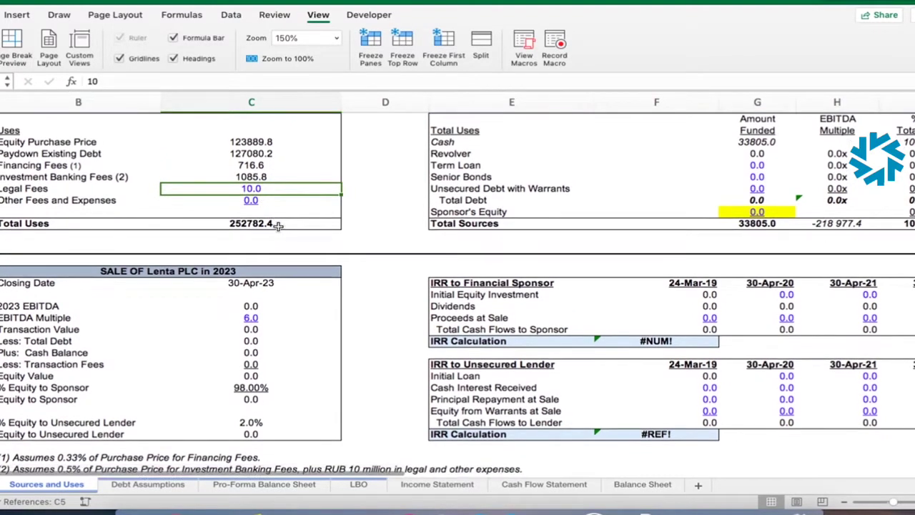
{"action": "scroll", "coordinate": [278, 225], "scroll_direction": "up", "scroll_amount": 3}
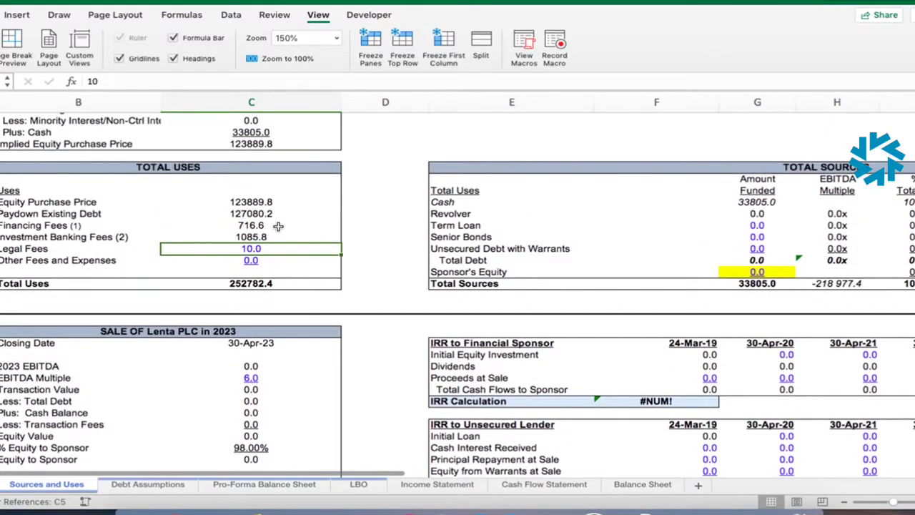
{"action": "left_click", "coordinate": [333, 282]}
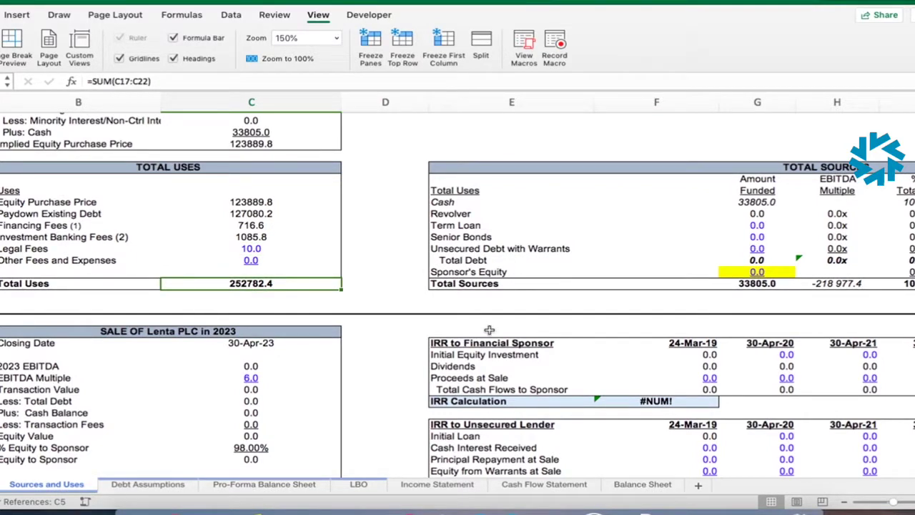
{"action": "scroll", "coordinate": [489, 330], "scroll_direction": "right", "scroll_amount": 3}
{"action": "scroll", "coordinate": [489, 330], "scroll_direction": "up", "scroll_amount": 2}
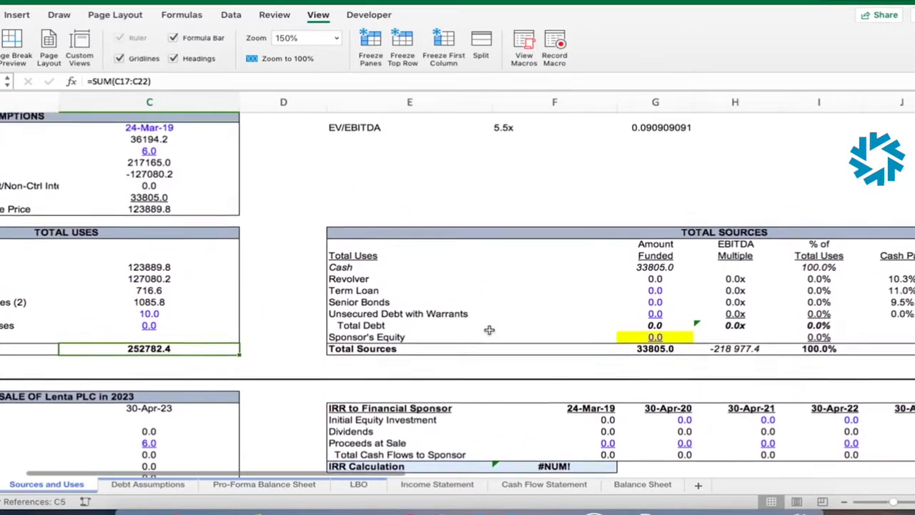
{"action": "scroll", "coordinate": [489, 330], "scroll_direction": "right", "scroll_amount": 2}
{"action": "scroll", "coordinate": [489, 330], "scroll_direction": "up", "scroll_amount": 1}
{"action": "scroll", "coordinate": [458, 325], "scroll_direction": "right", "scroll_amount": 2}
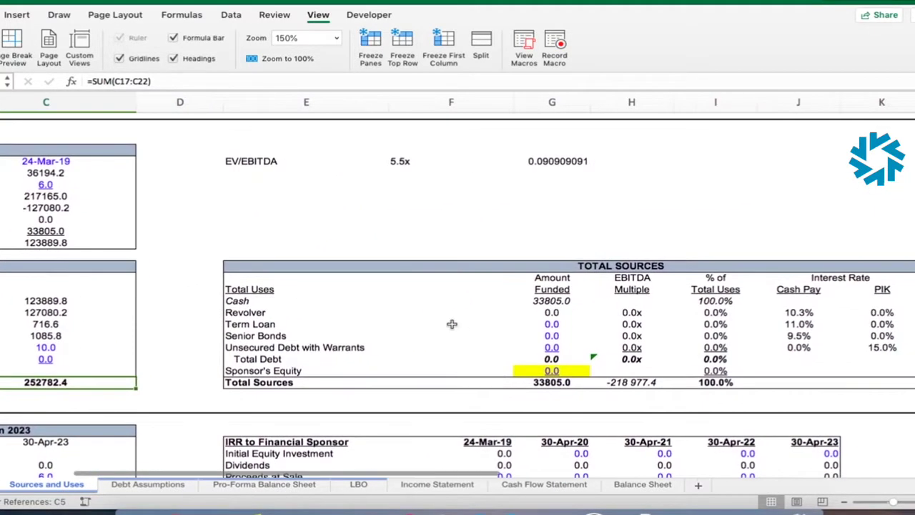
{"action": "left_click", "coordinate": [379, 301]}
{"action": "key", "text": "Right"}
{"action": "key", "text": "Right"}
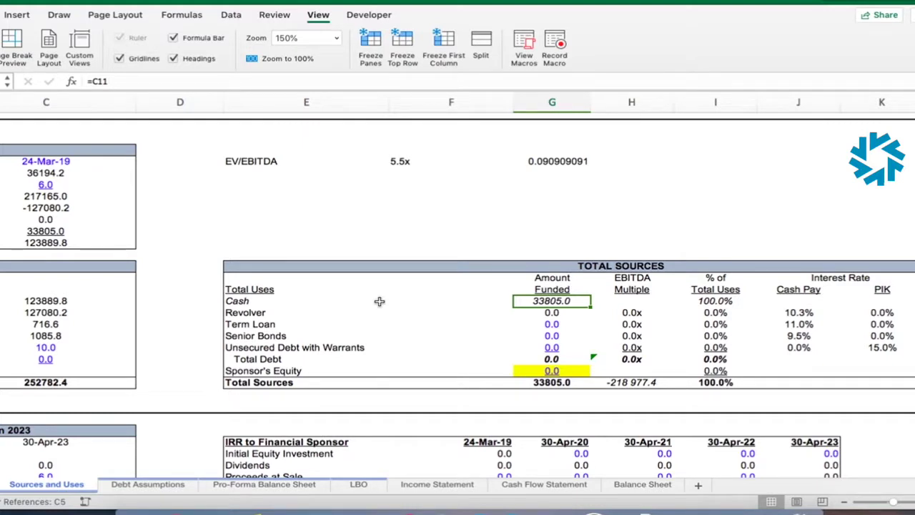
- Check the Revolver funded amount, the Total Uses figure and how Total Sources is summed
{"action": "scroll", "coordinate": [379, 301], "scroll_direction": "right", "scroll_amount": 2}
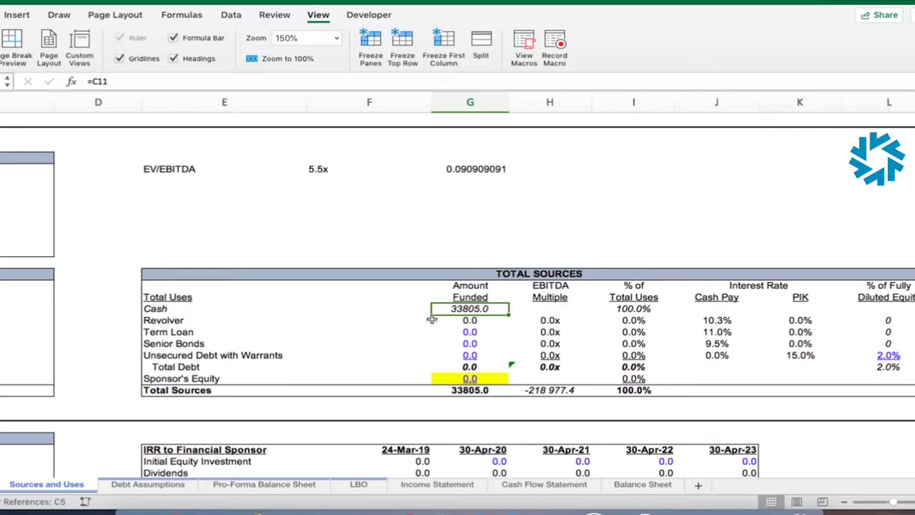
{"action": "left_click", "coordinate": [455, 321]}
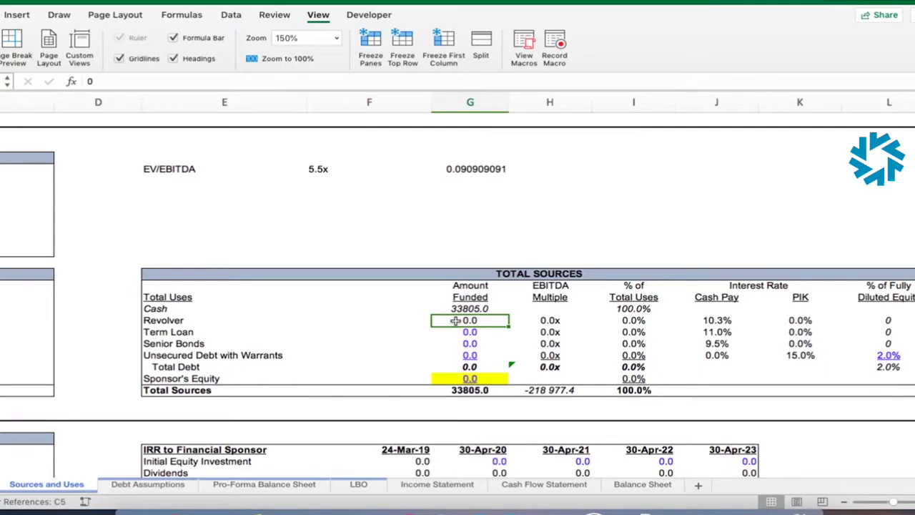
{"action": "scroll", "coordinate": [455, 320], "scroll_direction": "down", "scroll_amount": 1}
{"action": "scroll", "coordinate": [358, 343], "scroll_direction": "left", "scroll_amount": 3}
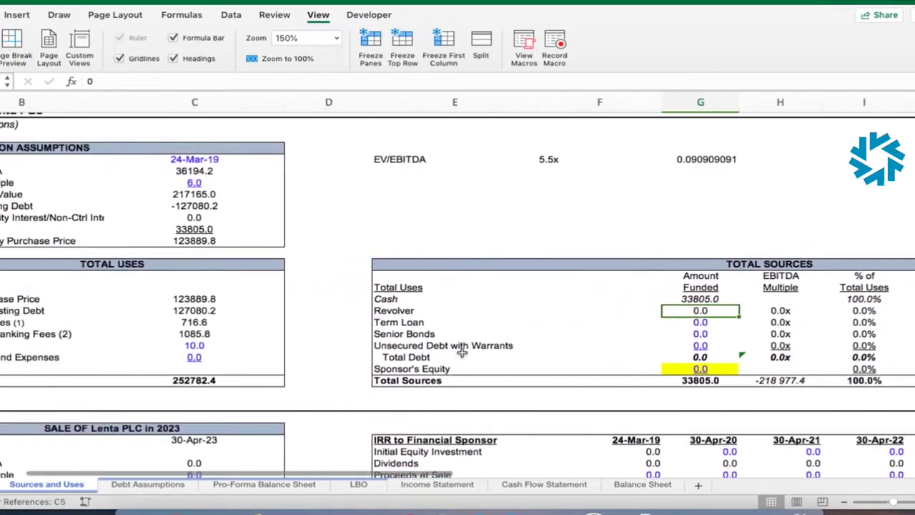
{"action": "left_click", "coordinate": [204, 380]}
{"action": "left_click", "coordinate": [701, 380]}
- Select the Sponsor's Equity funded amount in column G and begin entering .4
{"action": "scroll", "coordinate": [713, 376], "scroll_direction": "right", "scroll_amount": 2}
{"action": "scroll", "coordinate": [712, 376], "scroll_direction": "right", "scroll_amount": 1}
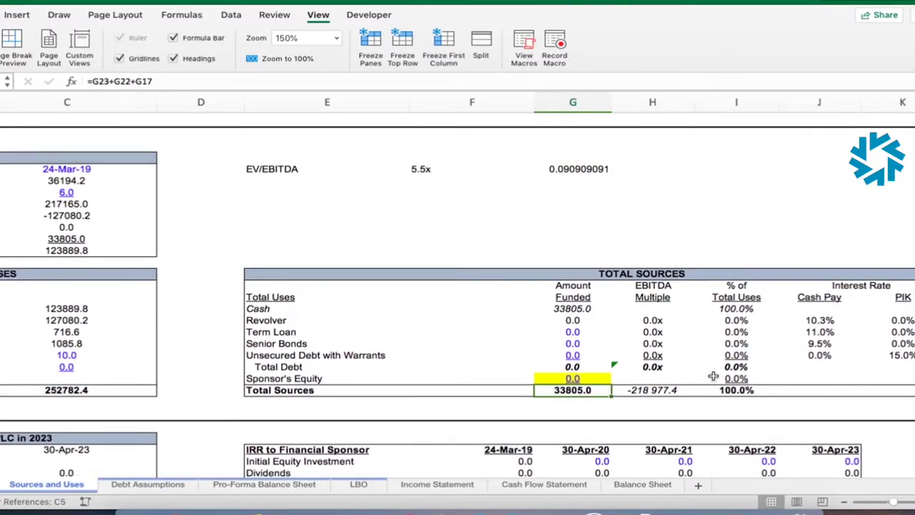
{"action": "scroll", "coordinate": [713, 377], "scroll_direction": "right", "scroll_amount": 1}
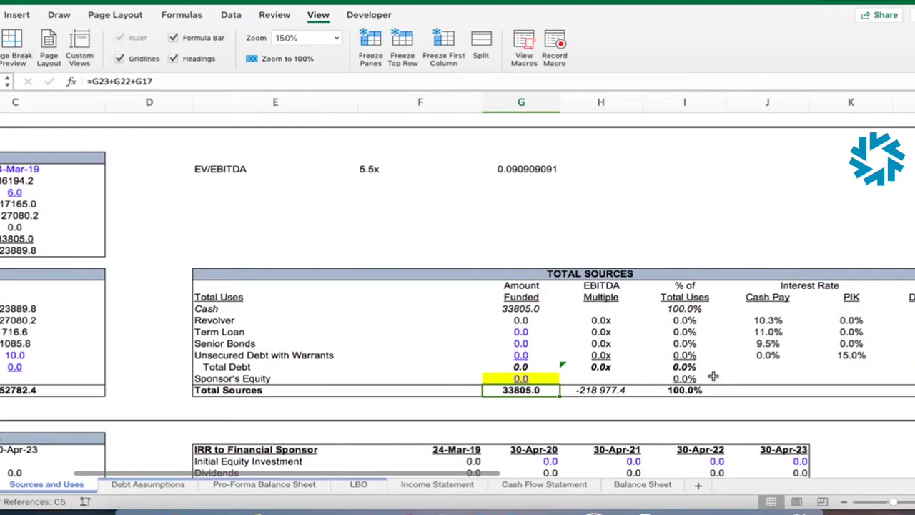
{"action": "left_click", "coordinate": [521, 378]}
{"action": "key", "text": "Left"}
{"action": "key", "text": "Left"}
{"action": "key", "text": "Right"}
{"action": "key", "text": "Right"}
{"action": "key", "text": "Right"}
{"action": "key", "text": "Left"}
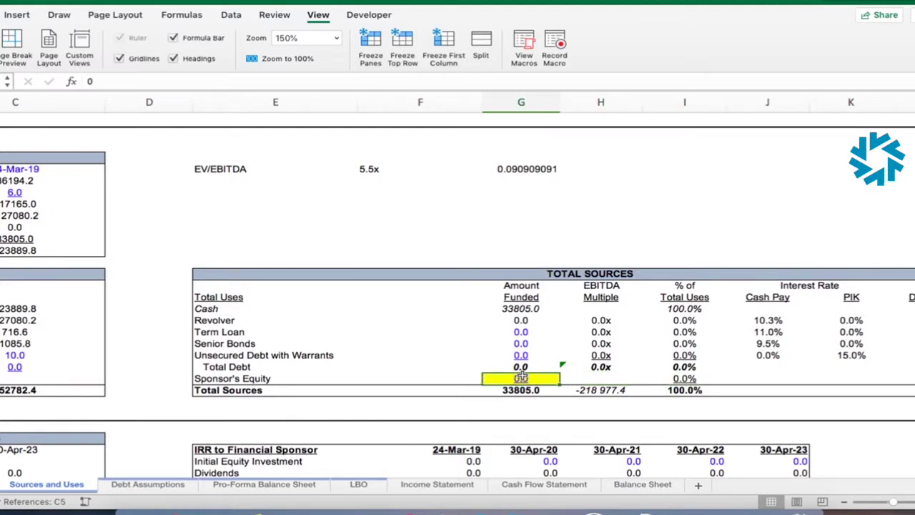
{"action": "scroll", "coordinate": [565, 397], "scroll_direction": "right", "scroll_amount": 1}
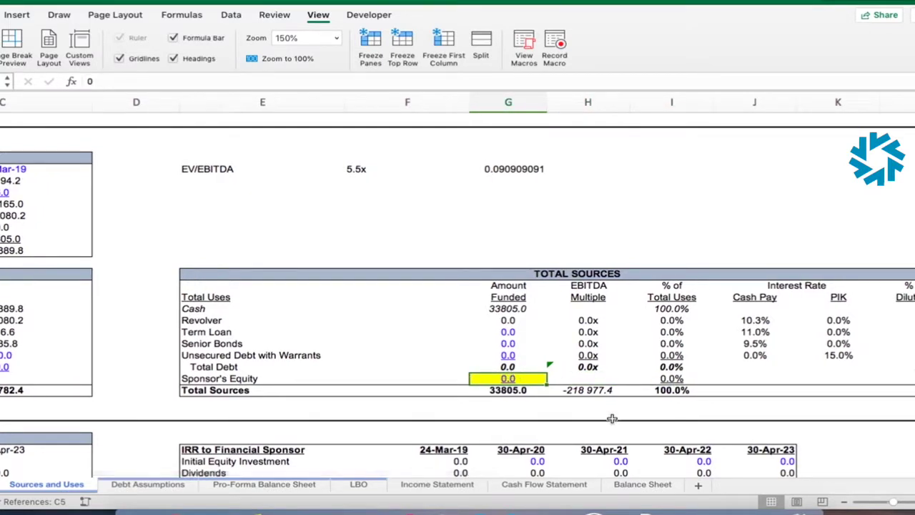
{"action": "type", "text": ".4"}
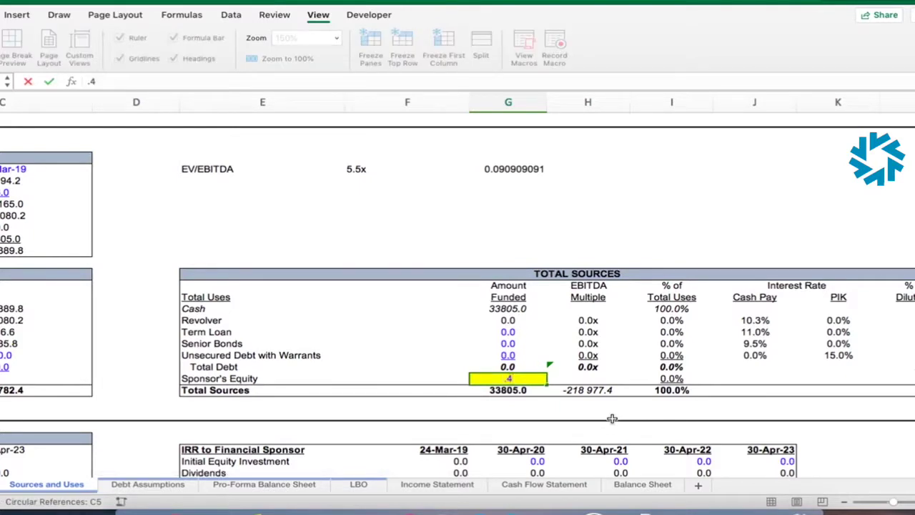
- Replace the entry with =.4*C24, making Sponsor's Equity 101113.0 and Total Sources 134918.0
{"action": "key", "text": "BackSpace"}
{"action": "key", "text": "BackSpace"}
{"action": "type", "text": "=.4*"}
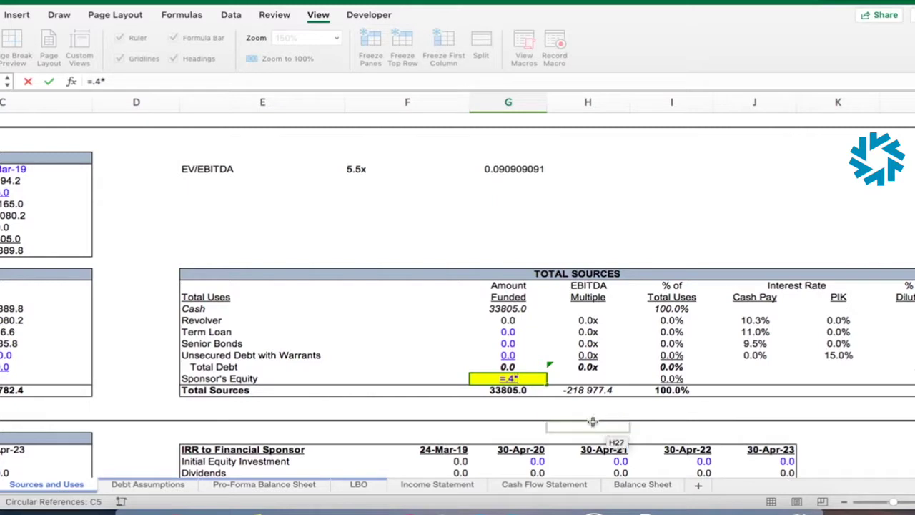
{"action": "scroll", "coordinate": [593, 422], "scroll_direction": "left", "scroll_amount": 4}
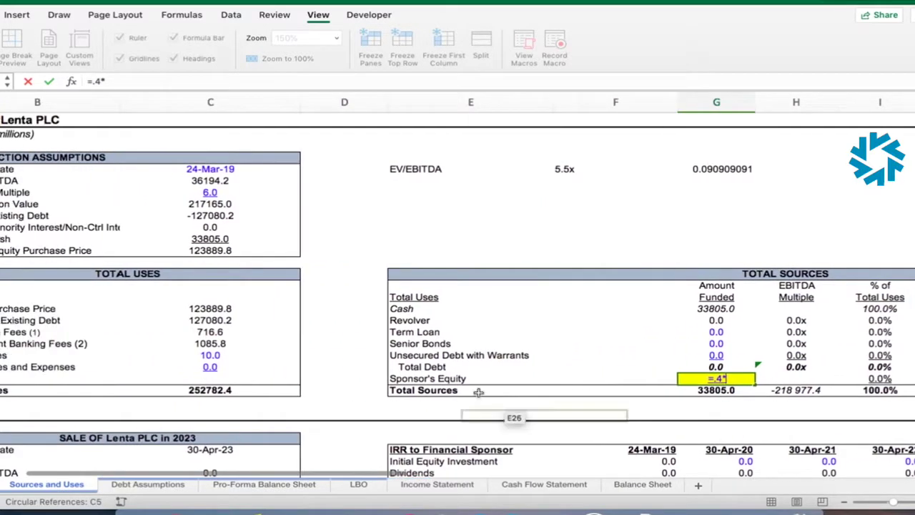
{"action": "scroll", "coordinate": [351, 333], "scroll_direction": "left", "scroll_amount": 2}
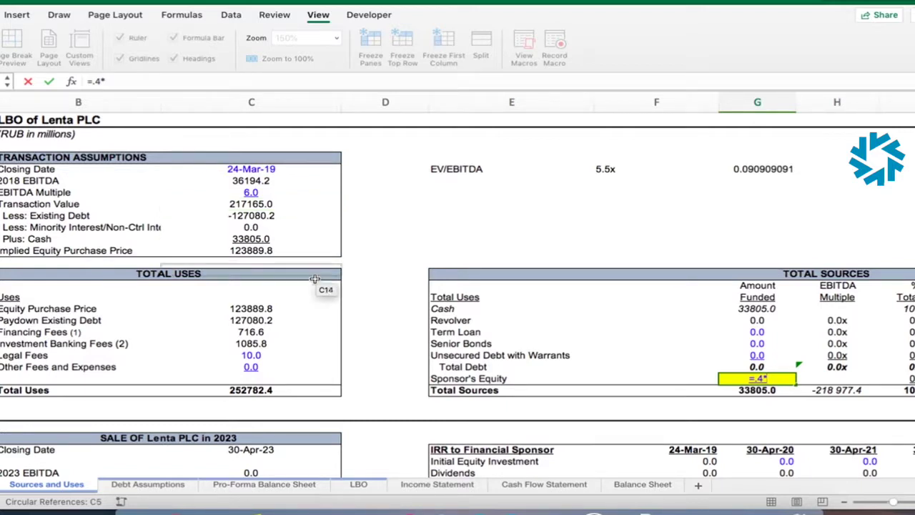
{"action": "left_click", "coordinate": [309, 387]}
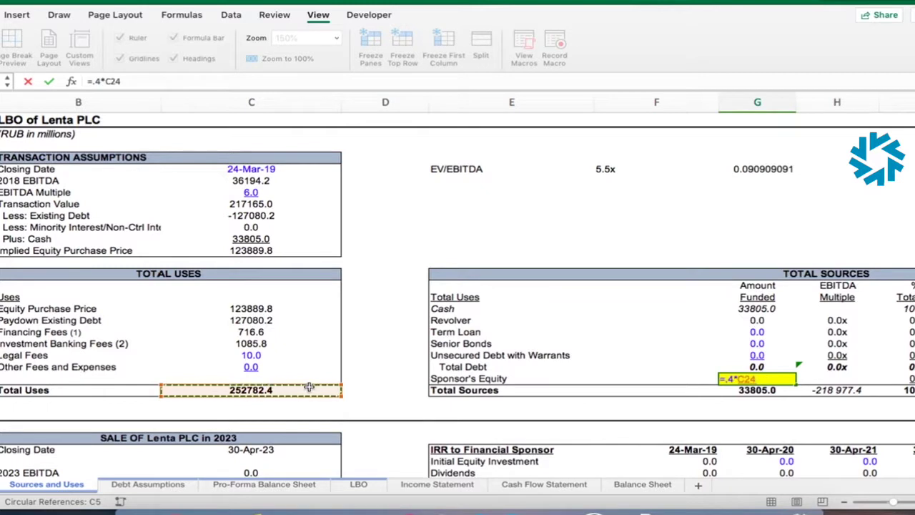
{"action": "key", "text": "Return"}
{"action": "scroll", "coordinate": [669, 454], "scroll_direction": "right", "scroll_amount": 5}
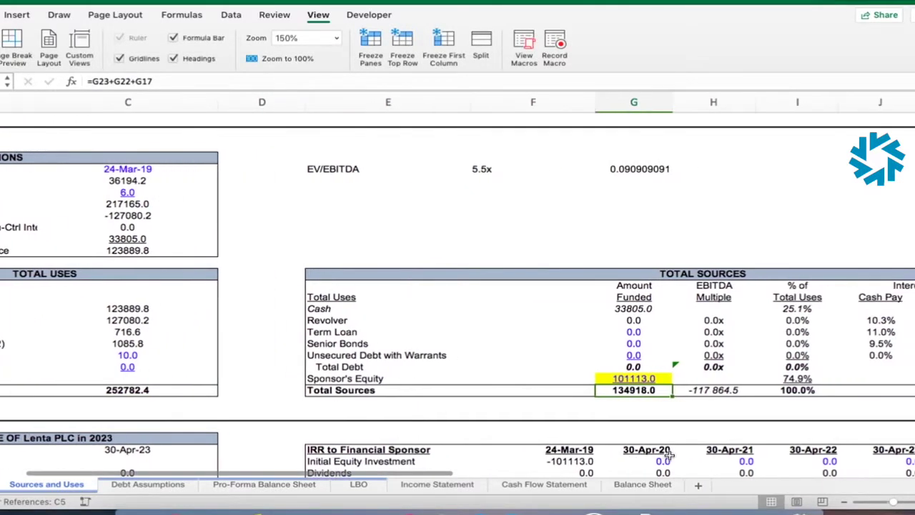
{"action": "scroll", "coordinate": [669, 454], "scroll_direction": "right", "scroll_amount": 3}
{"action": "scroll", "coordinate": [669, 455], "scroll_direction": "right", "scroll_amount": 2}
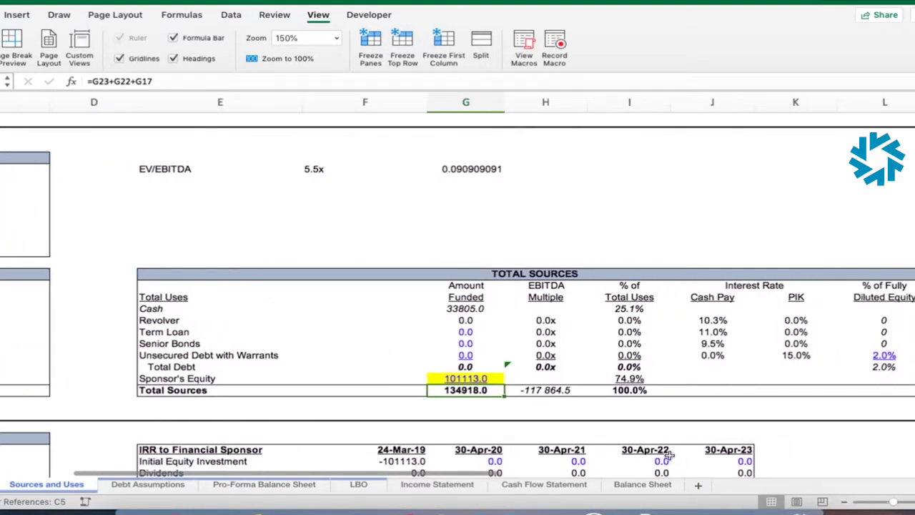
{"action": "key", "text": "Up"}
{"action": "key", "text": "Up"}
{"action": "key", "text": "Up"}
{"action": "key", "text": "Up"}
{"action": "key", "text": "Up"}
{"action": "key", "text": "Up"}
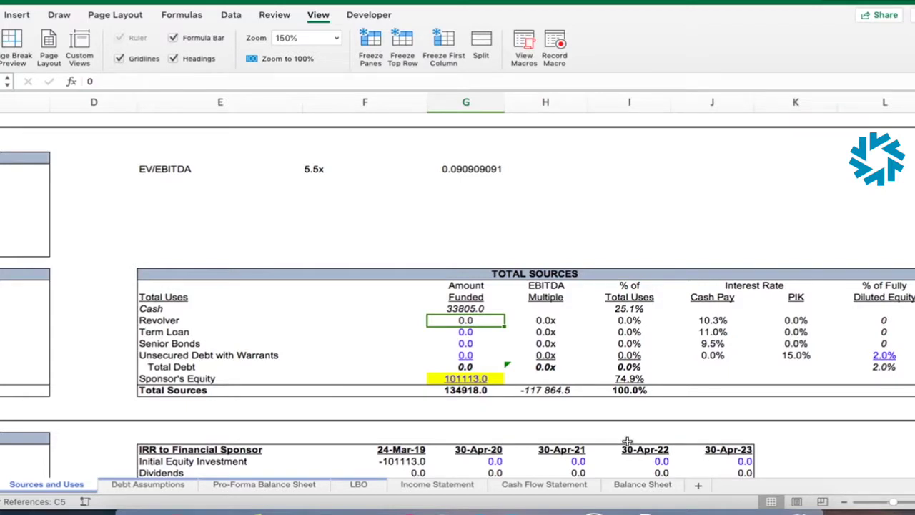
- Enter 40000 as the Revolver funded amount and colour it blue as an input
{"action": "type", "text": "40000"}
{"action": "key", "text": "Return"}
{"action": "key", "text": "Up"}
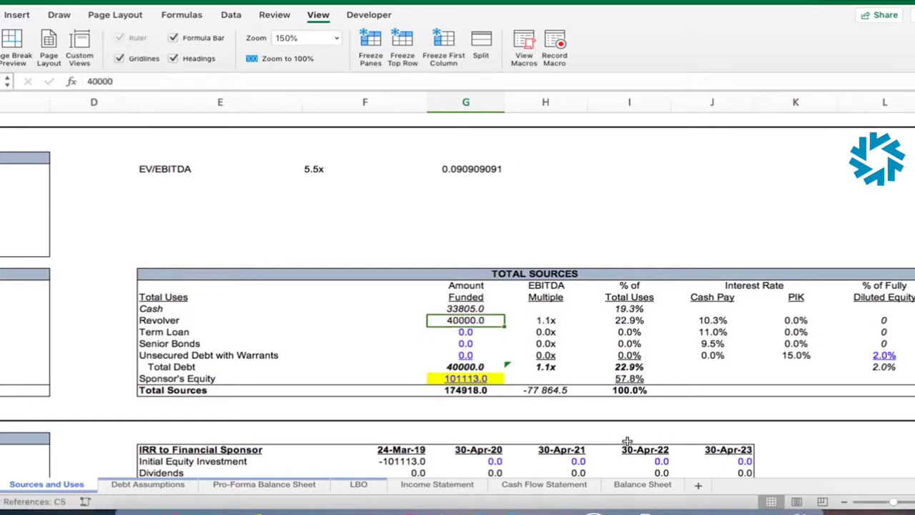
{"action": "left_click", "coordinate": [2, 15]}
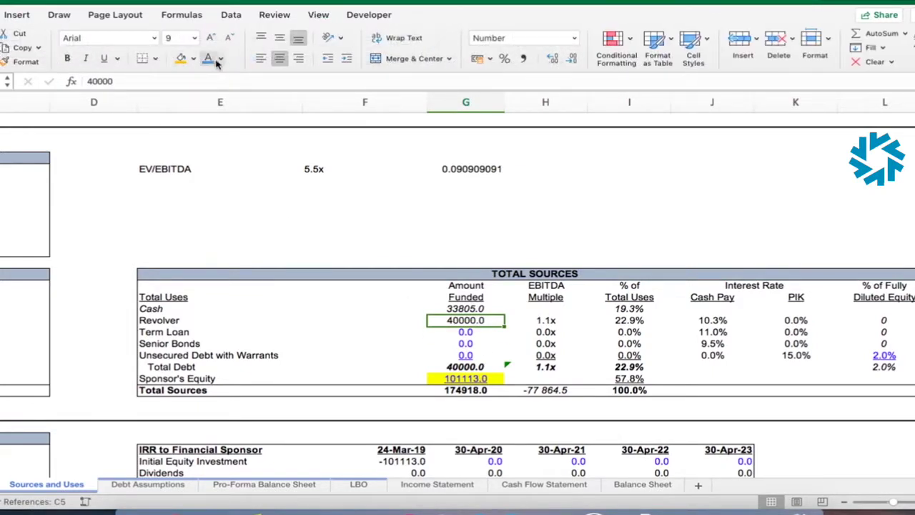
{"action": "left_click", "coordinate": [220, 60]}
{"action": "left_click", "coordinate": [317, 121]}
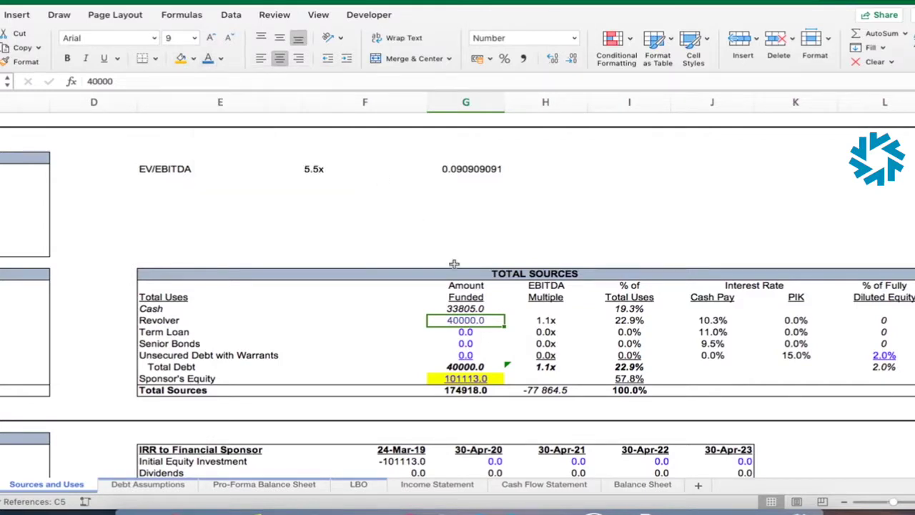
- Copy the Revolver amount's blue input formatting onto the Term Loan amount using Paste Special formats
{"action": "left_click", "coordinate": [518, 359]}
{"action": "key", "text": "Left"}
{"action": "key", "text": "Up"}
{"action": "key", "text": "Up"}
{"action": "key", "text": "Up"}
{"action": "key", "text": "shift+Down"}
{"action": "key", "text": "ctrl+c"}
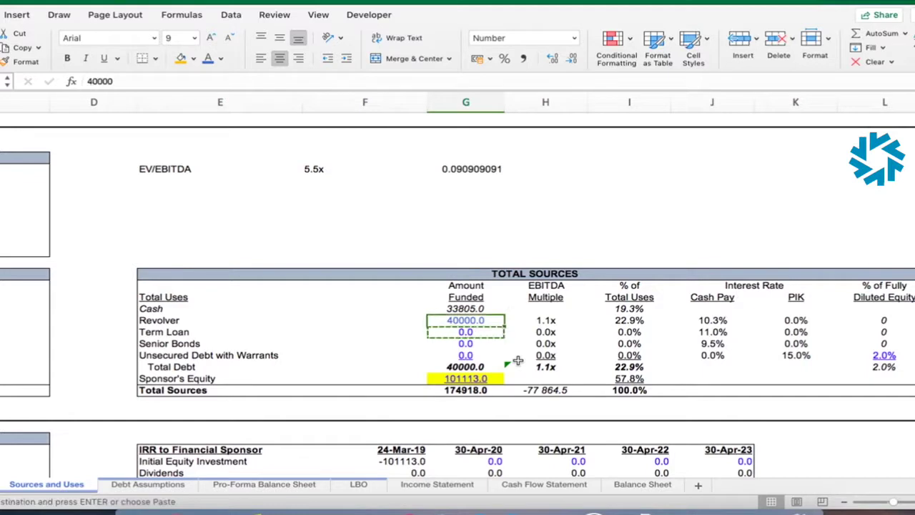
{"action": "key", "text": "ctrl+alt+v"}
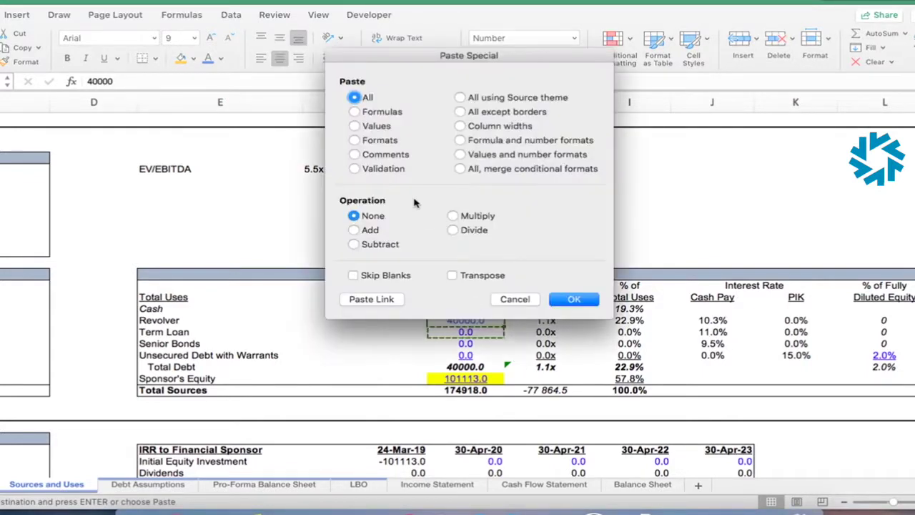
{"action": "left_click", "coordinate": [388, 143]}
{"action": "key", "text": "Return"}
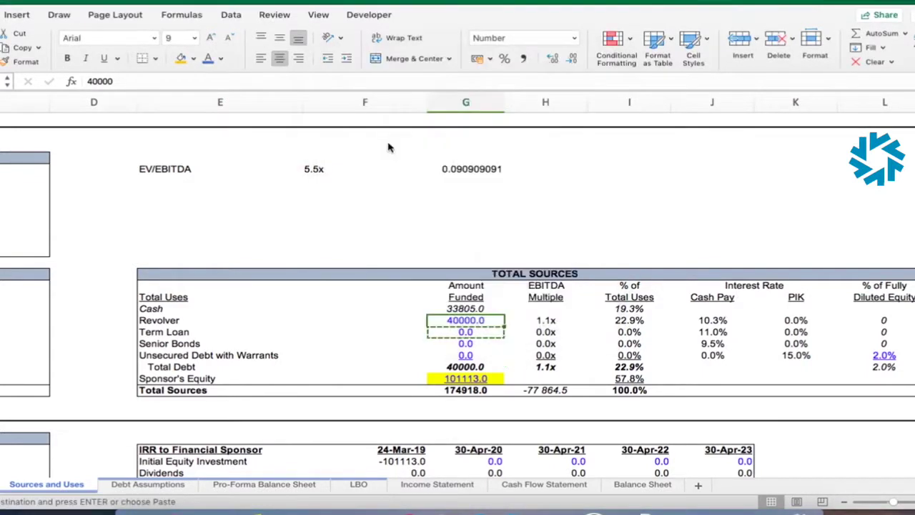
- Enter 50000 for the Term Loan and 20000 for the Senior Bonds
{"action": "key", "text": "Down"}
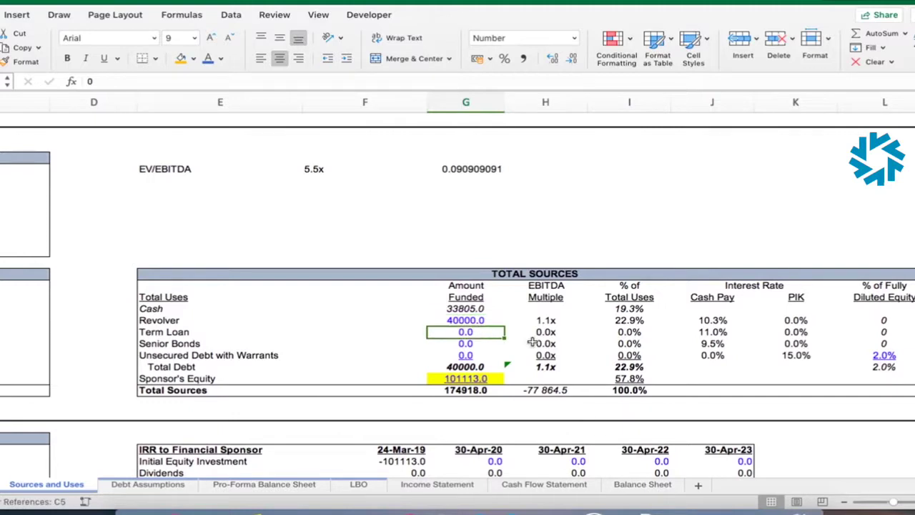
{"action": "key", "text": "Down"}
{"action": "key", "text": "Down"}
{"action": "key", "text": "Down"}
{"action": "key", "text": "Right"}
{"action": "key", "text": "Down"}
{"action": "key", "text": "Down"}
{"action": "key", "text": "Left"}
{"action": "key", "text": "Up"}
{"action": "key", "text": "Up"}
{"action": "key", "text": "Up"}
{"action": "key", "text": "Up"}
{"action": "key", "text": "Up"}
{"action": "type", "text": "50000"}
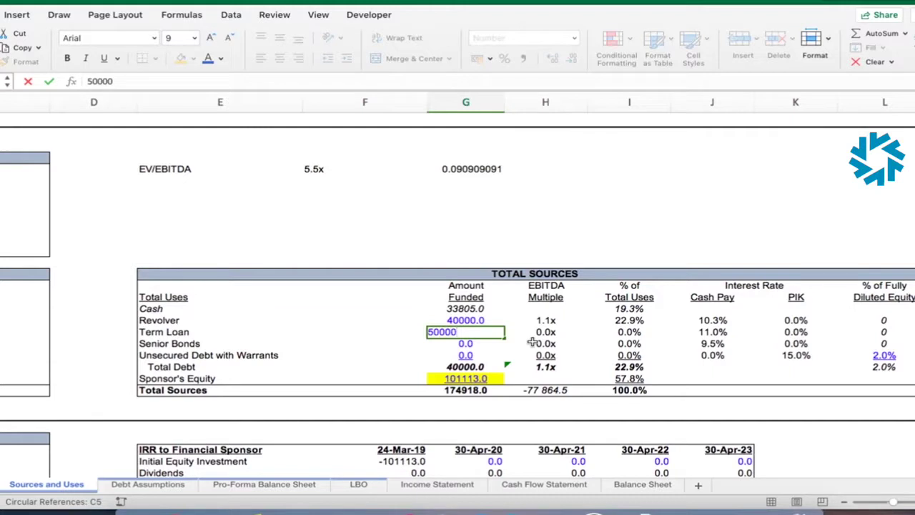
{"action": "key", "text": "Return"}
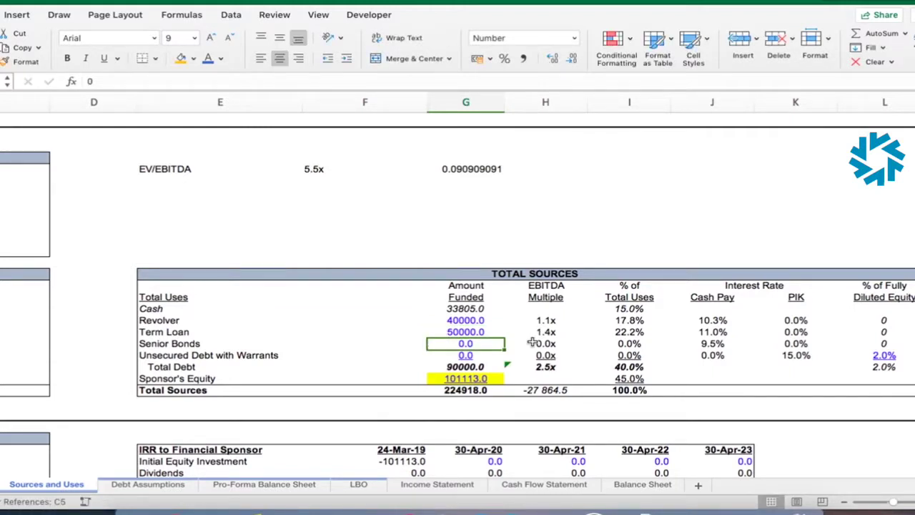
{"action": "type", "text": "20000"}
{"action": "key", "text": "Return"}
- Fund Unsecured Debt with Warrants at 7864.5 so the sources-minus-uses check reads 0.0
{"action": "key", "text": "Down"}
{"action": "key", "text": "Right"}
{"action": "key", "text": "Down"}
{"action": "key", "text": "Down"}
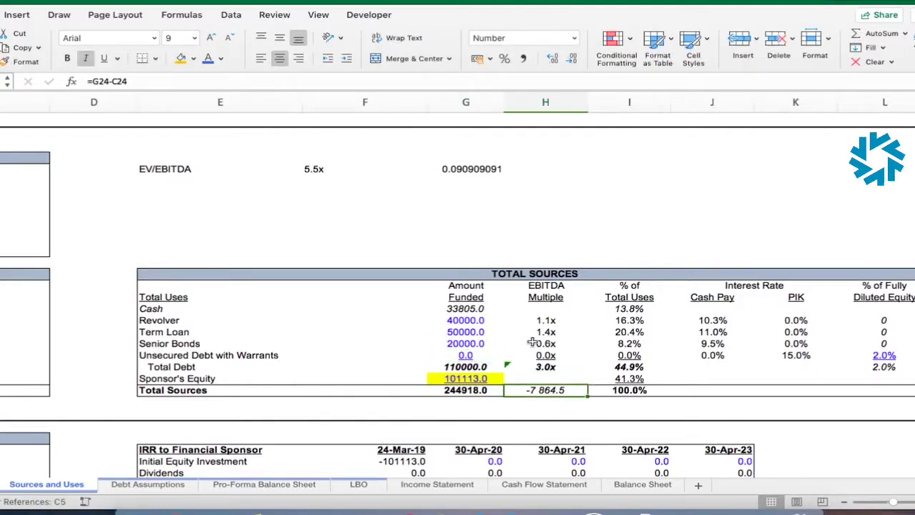
{"action": "key", "text": "Left"}
{"action": "key", "text": "Up"}
{"action": "key", "text": "Up"}
{"action": "key", "text": "Up"}
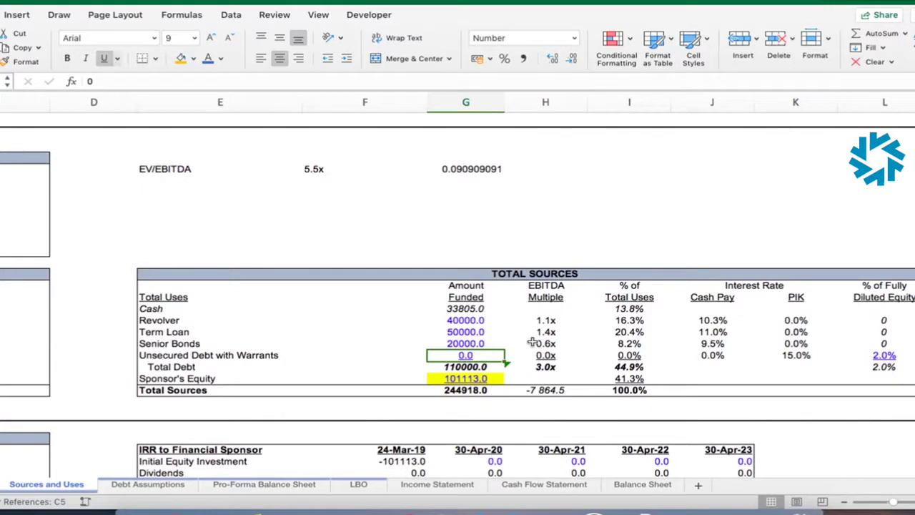
{"action": "type", "text": "78"}
{"action": "type", "text": "64.5"}
{"action": "key", "text": "BackSpace"}
{"action": "key", "text": "BackSpace"}
{"action": "type", "text": ".5"}
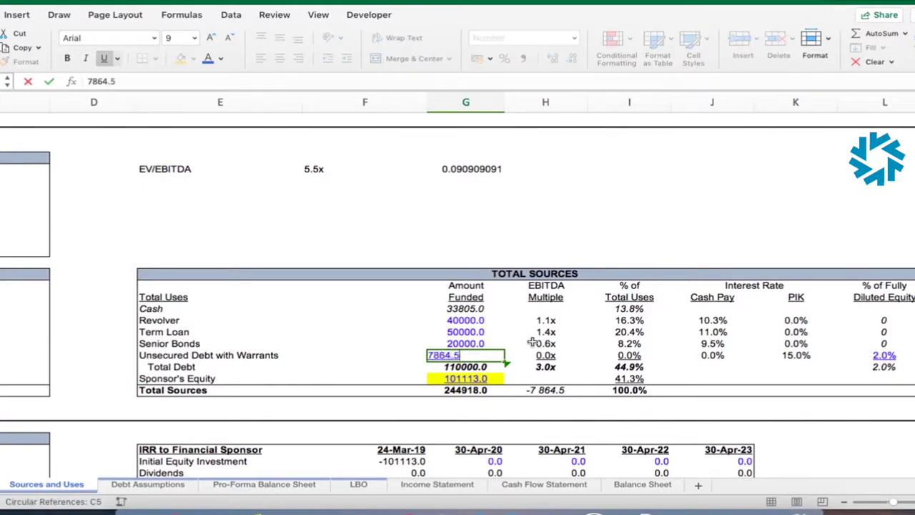
{"action": "key", "text": "Return"}
{"action": "key", "text": "Right"}
{"action": "key", "text": "Down"}
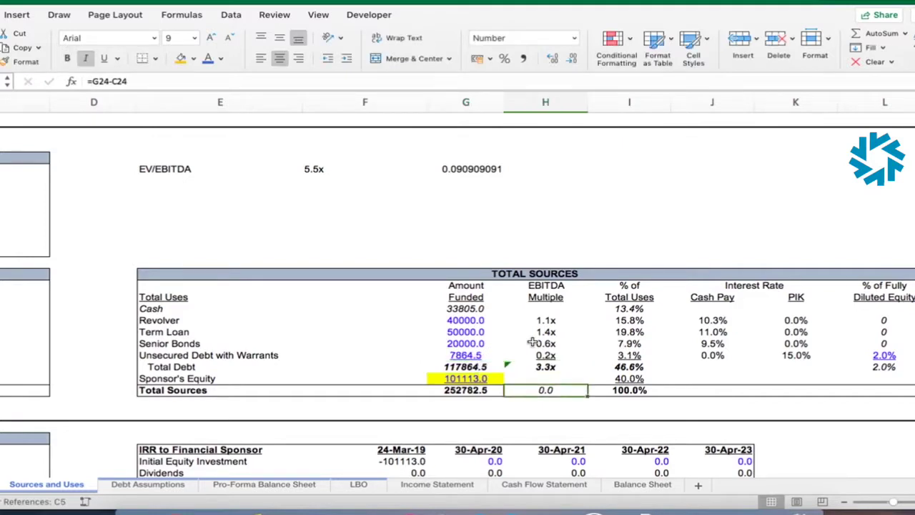
{"action": "scroll", "coordinate": [532, 342], "scroll_direction": "left", "scroll_amount": 2}
{"action": "scroll", "coordinate": [532, 342], "scroll_direction": "left", "scroll_amount": 1}
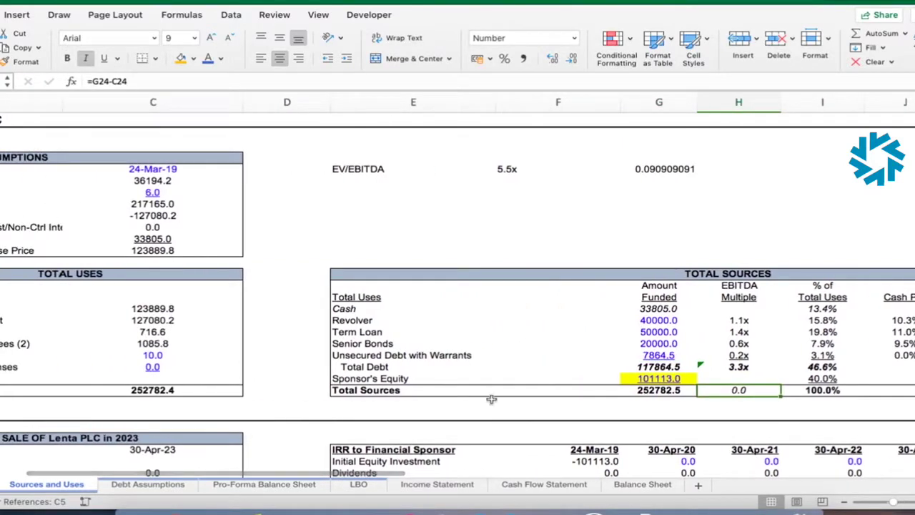
{"action": "left_click", "coordinate": [676, 384]}
{"action": "left_click", "coordinate": [185, 392]}
{"action": "left_click", "coordinate": [671, 393]}
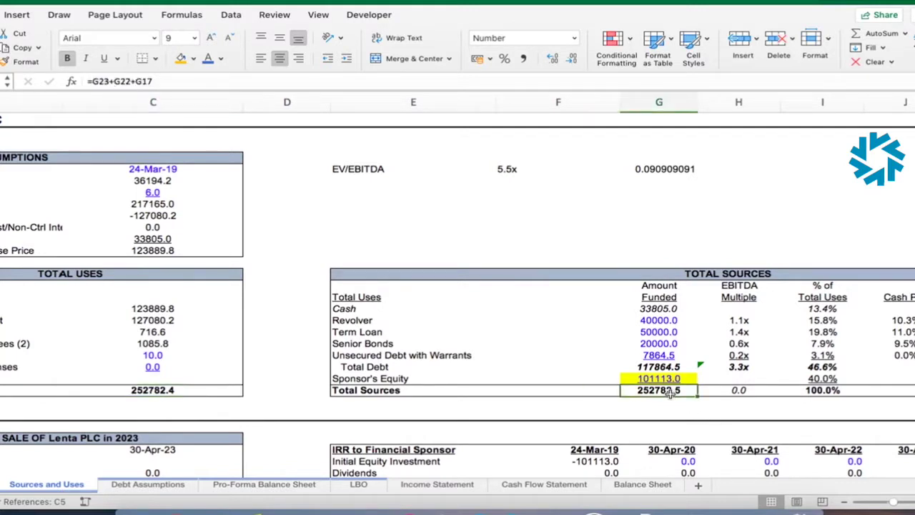
{"action": "scroll", "coordinate": [670, 393], "scroll_direction": "right", "scroll_amount": 4}
{"action": "scroll", "coordinate": [670, 394], "scroll_direction": "right", "scroll_amount": 4}
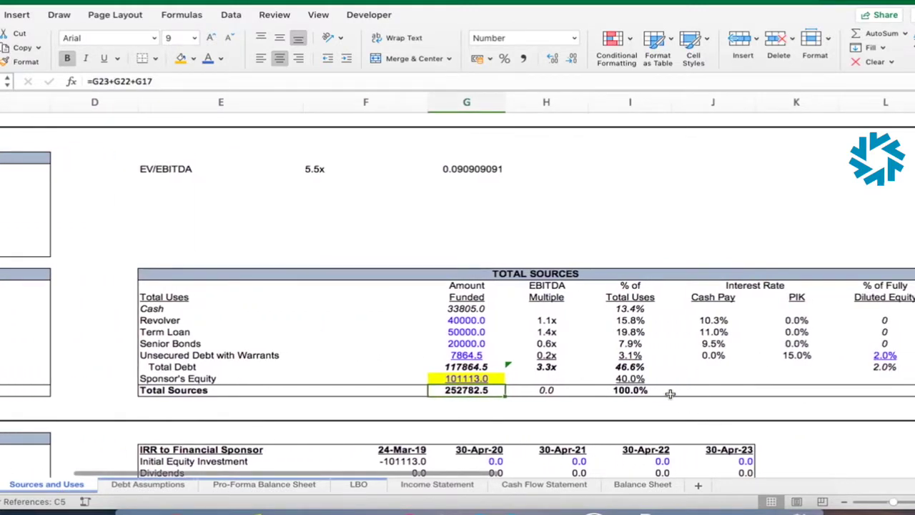
{"action": "scroll", "coordinate": [670, 393], "scroll_direction": "right", "scroll_amount": 1}
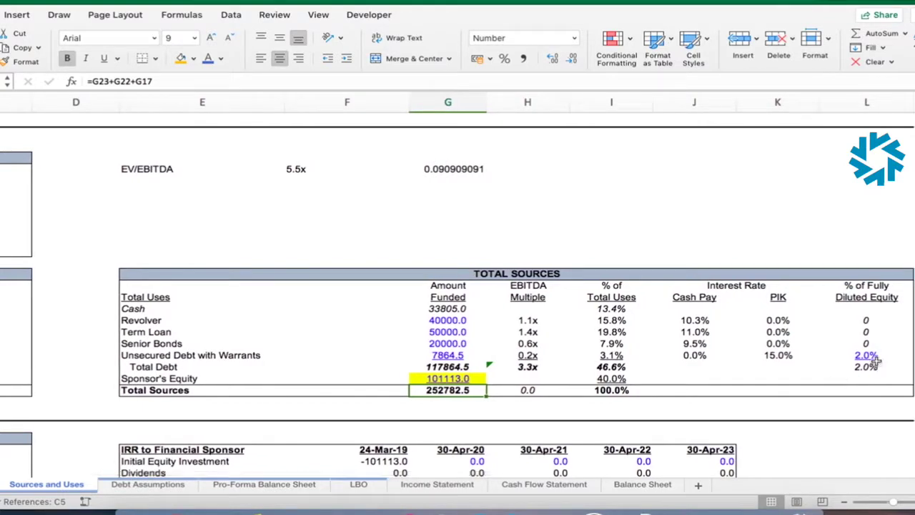
{"action": "left_click", "coordinate": [799, 387]}
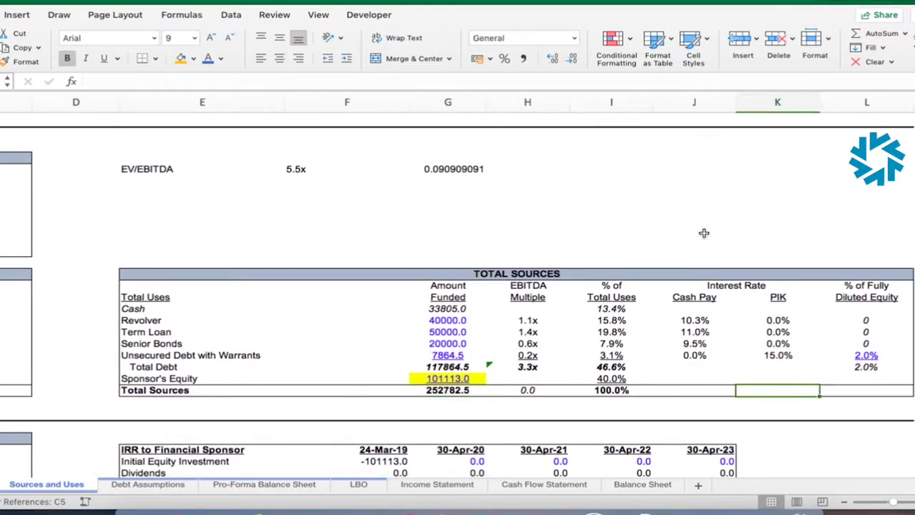
{"action": "left_click_drag", "start_coordinate": [693, 310], "coordinate": [693, 354]}
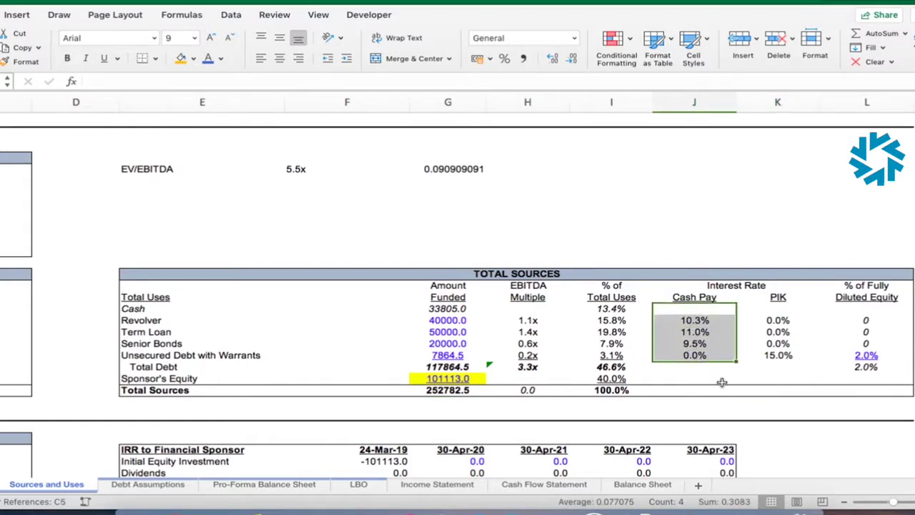
{"action": "left_click_drag", "start_coordinate": [789, 314], "coordinate": [789, 355]}
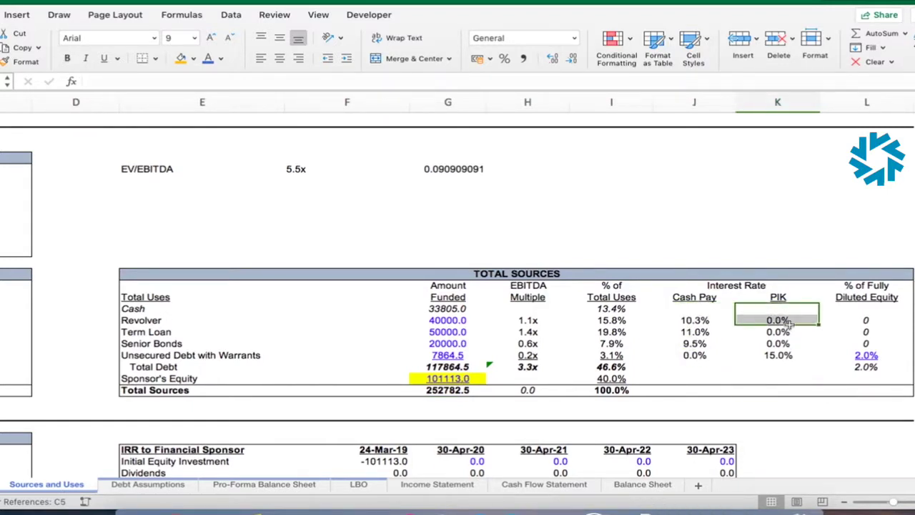
{"action": "left_click", "coordinate": [785, 297]}
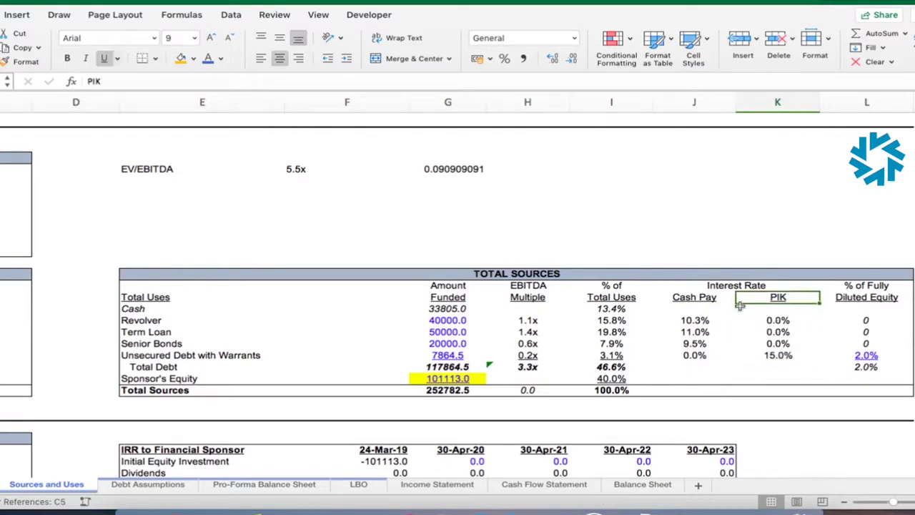
- Append '(PIK)' to the Unsecured Debt with Warrants label in E8
{"action": "left_click", "coordinate": [203, 358]}
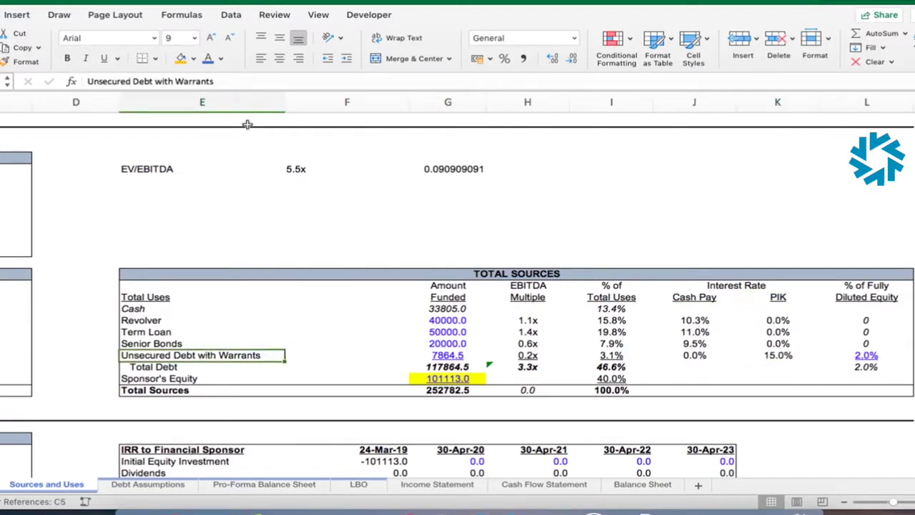
{"action": "left_click", "coordinate": [243, 81]}
{"action": "type", "text": "(PIK)"}
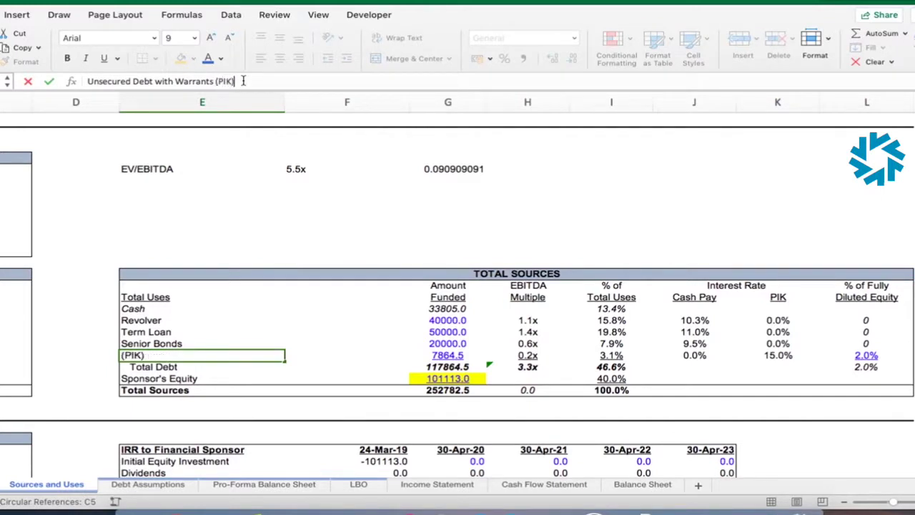
{"action": "key", "text": "Return"}
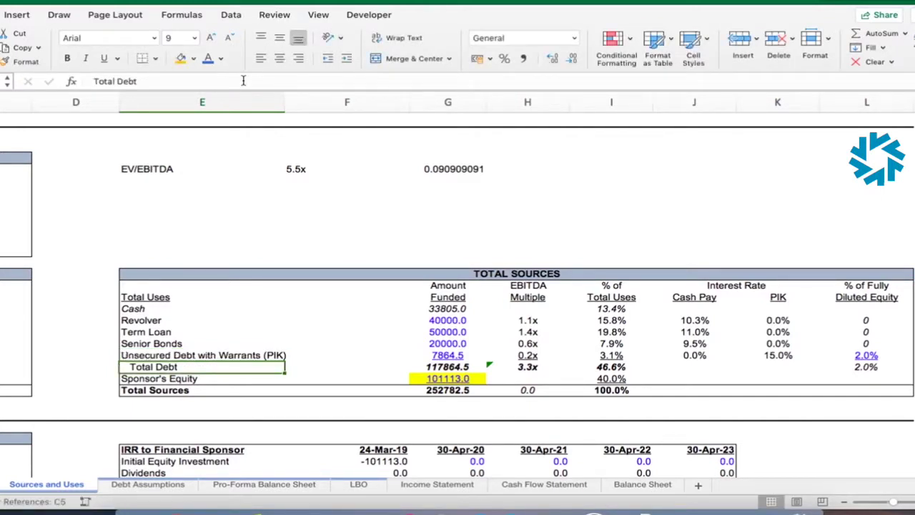
- Spell out PIK so the label reads 'Unsecured Debt with Warrants (Payment in Kind)'
{"action": "key", "text": "Up"}
{"action": "left_click", "coordinate": [243, 81]}
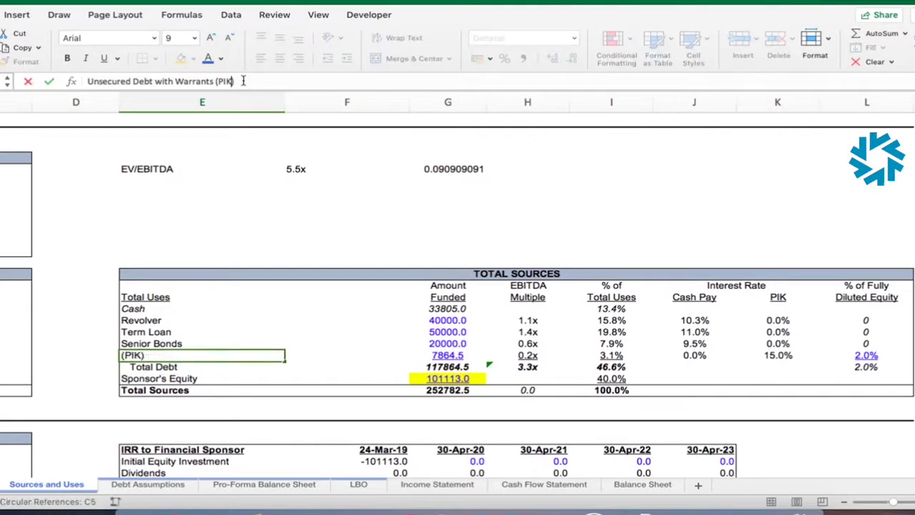
{"action": "key", "text": "Left"}
{"action": "key", "text": "BackSpace"}
{"action": "key", "text": "BackSpace"}
{"action": "type", "text": "ayment in King"}
{"action": "key", "text": "BackSpace"}
{"action": "type", "text": "d"}
{"action": "key", "text": "Tab"}
{"action": "key", "text": "Tab"}
{"action": "key", "text": "Tab"}
{"action": "key", "text": "Tab"}
{"action": "key", "text": "Tab"}
{"action": "key", "text": "Tab"}
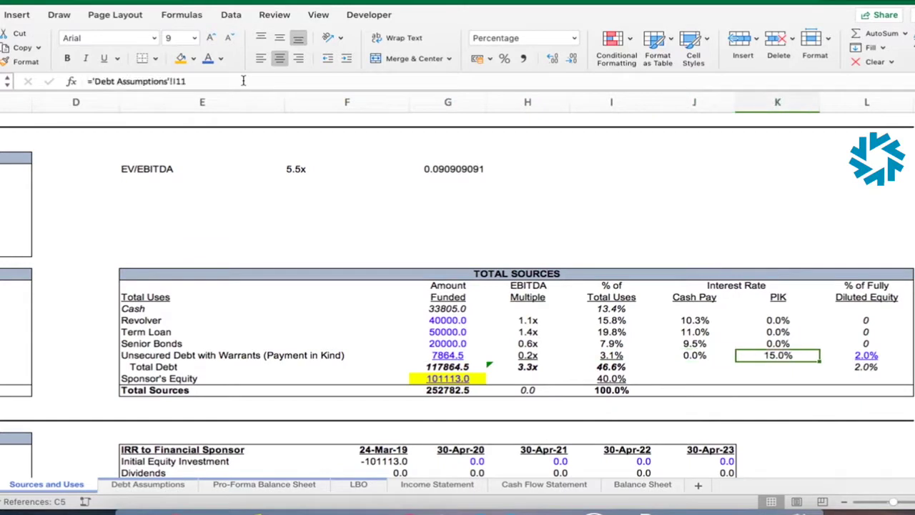
{"action": "key", "text": "Tab"}
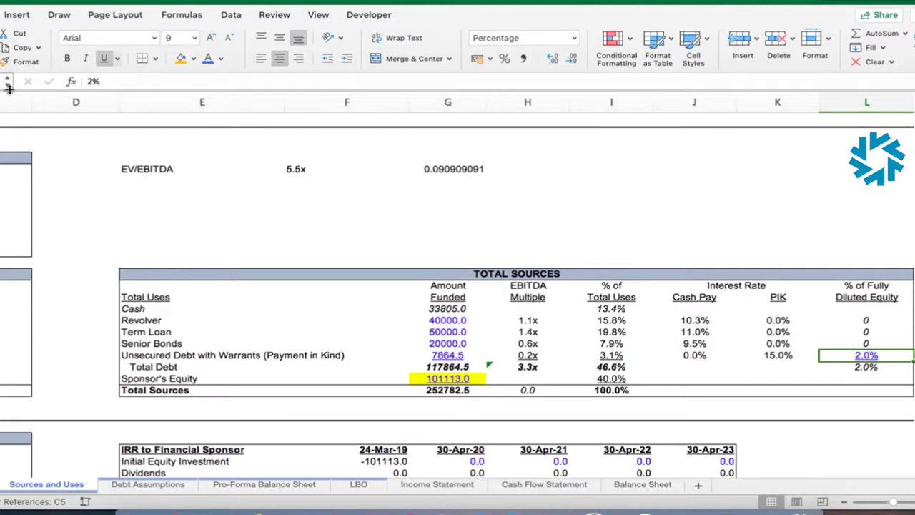
{"action": "scroll", "coordinate": [175, 218], "scroll_direction": "left", "scroll_amount": 2}
{"action": "scroll", "coordinate": [175, 218], "scroll_direction": "left", "scroll_amount": 3}
{"action": "scroll", "coordinate": [175, 218], "scroll_direction": "left", "scroll_amount": 2}
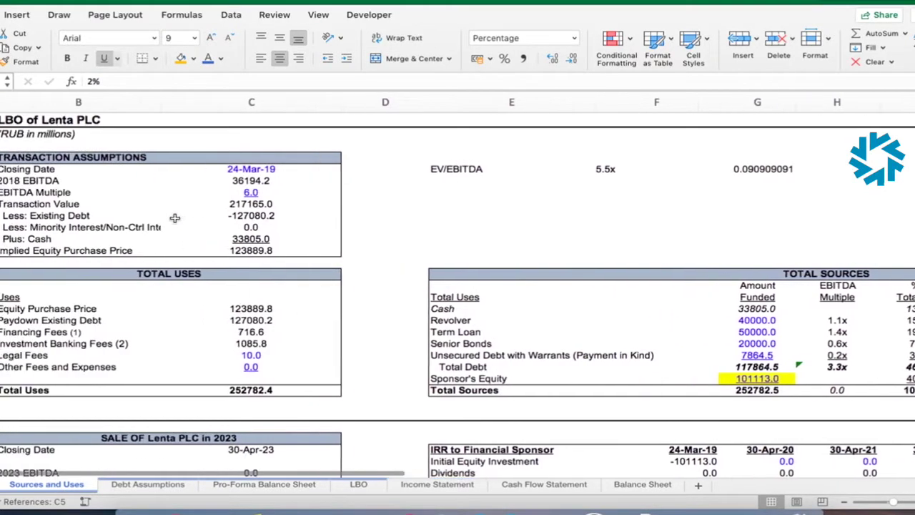
{"action": "left_click", "coordinate": [277, 212]}
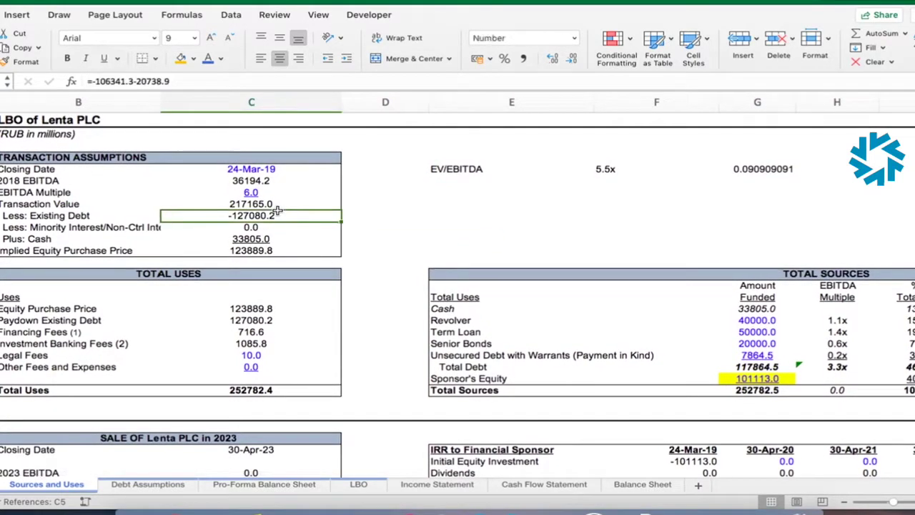
{"action": "key", "text": "Up"}
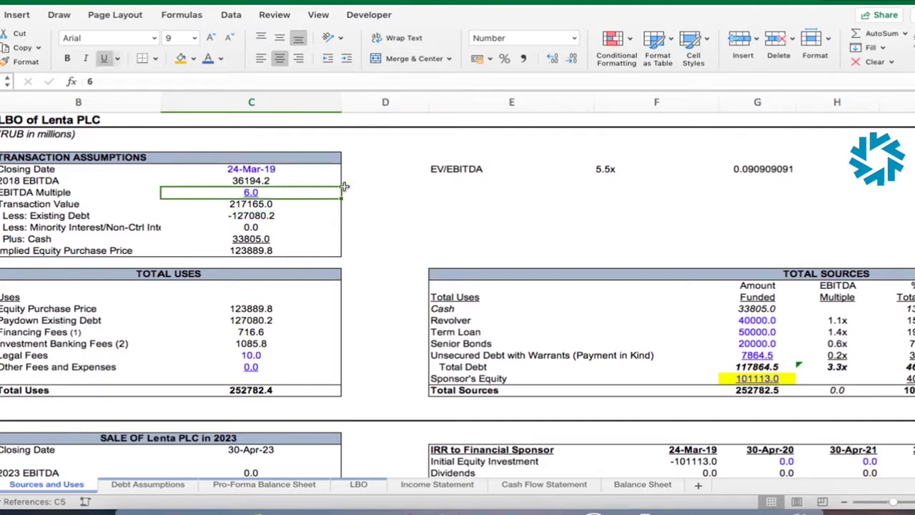
{"action": "left_click", "coordinate": [625, 168]}
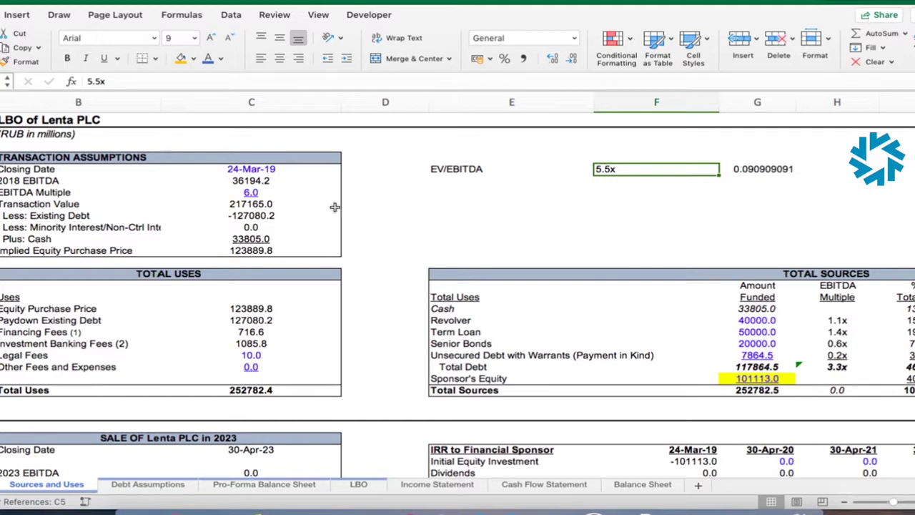
{"action": "scroll", "coordinate": [299, 218], "scroll_direction": "down", "scroll_amount": 1}
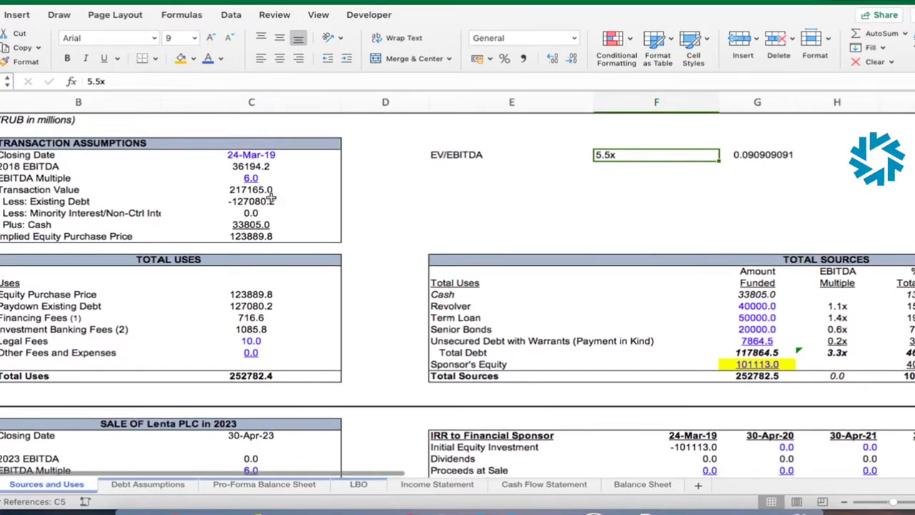
{"action": "left_click", "coordinate": [270, 238]}
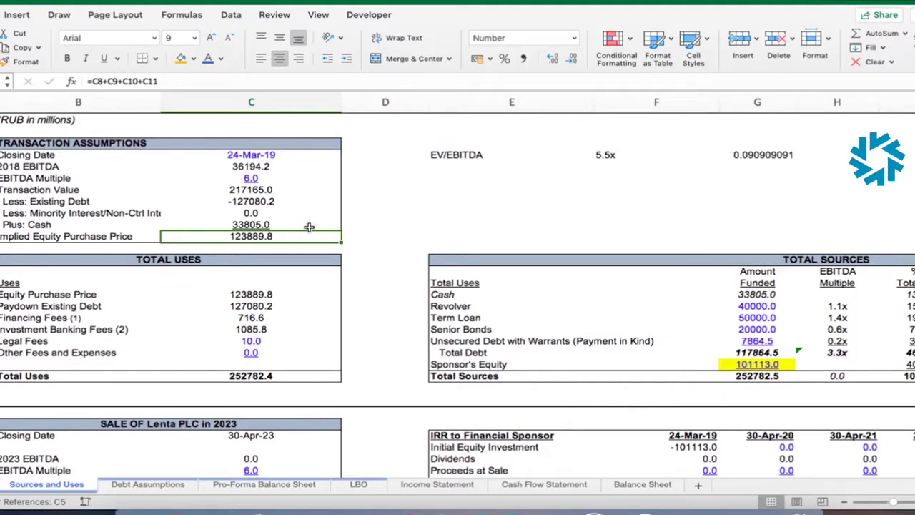
{"action": "left_click", "coordinate": [281, 319]}
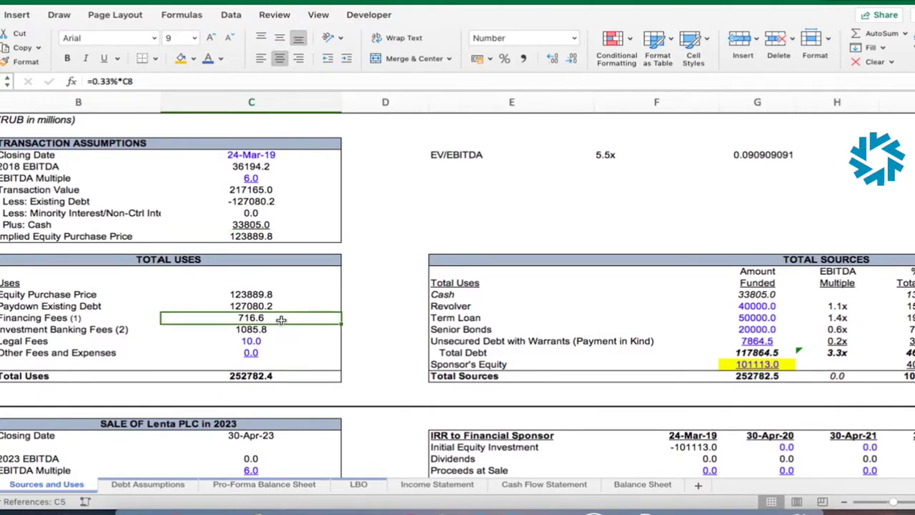
{"action": "key", "text": "Down"}
{"action": "key", "text": "Down"}
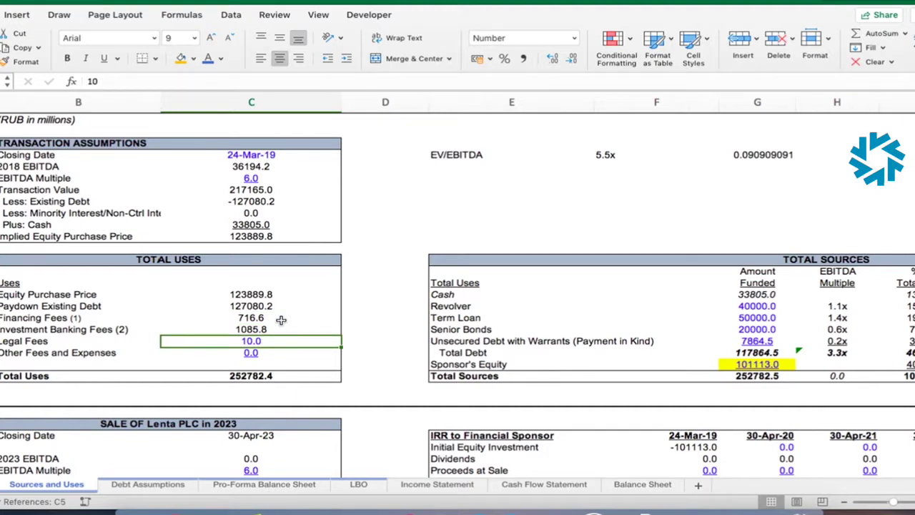
{"action": "scroll", "coordinate": [672, 310], "scroll_direction": "right", "scroll_amount": 2}
{"action": "scroll", "coordinate": [672, 309], "scroll_direction": "right", "scroll_amount": 2}
{"action": "scroll", "coordinate": [672, 310], "scroll_direction": "right", "scroll_amount": 2}
{"action": "scroll", "coordinate": [672, 309], "scroll_direction": "right", "scroll_amount": 1}
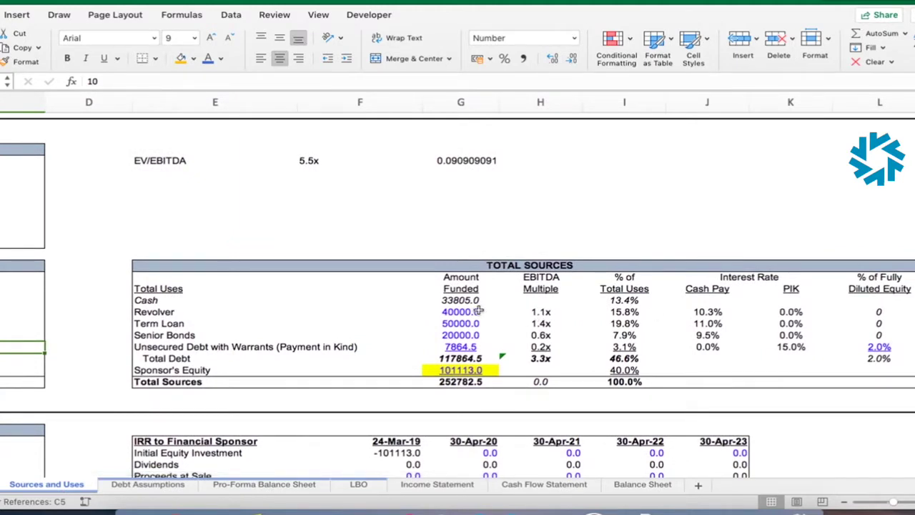
{"action": "scroll", "coordinate": [479, 311], "scroll_direction": "left", "scroll_amount": 5}
{"action": "scroll", "coordinate": [401, 343], "scroll_direction": "down", "scroll_amount": 1}
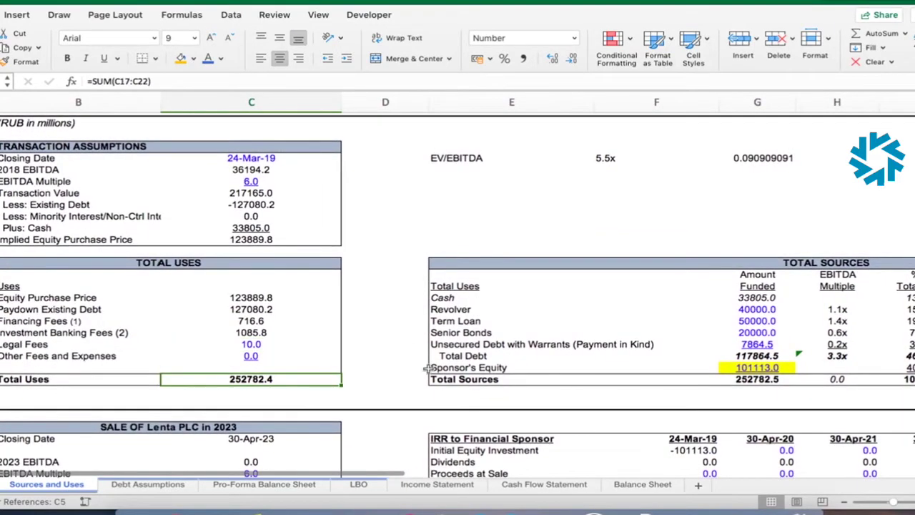